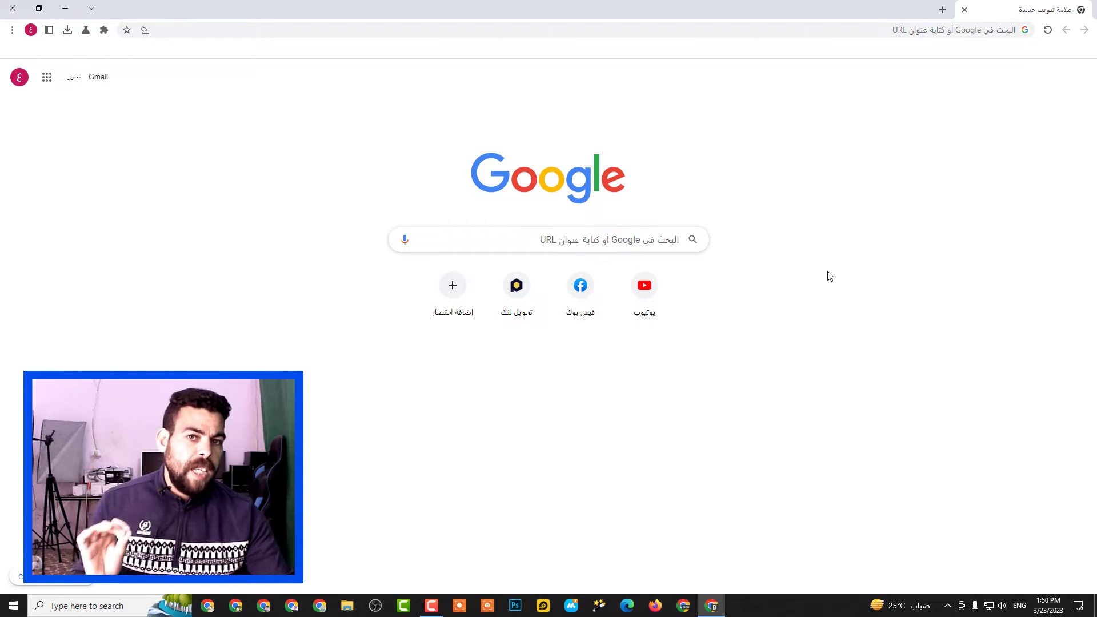
Load the router's login page at 192.168.1.1 in Chrome.
left_click(997, 31)
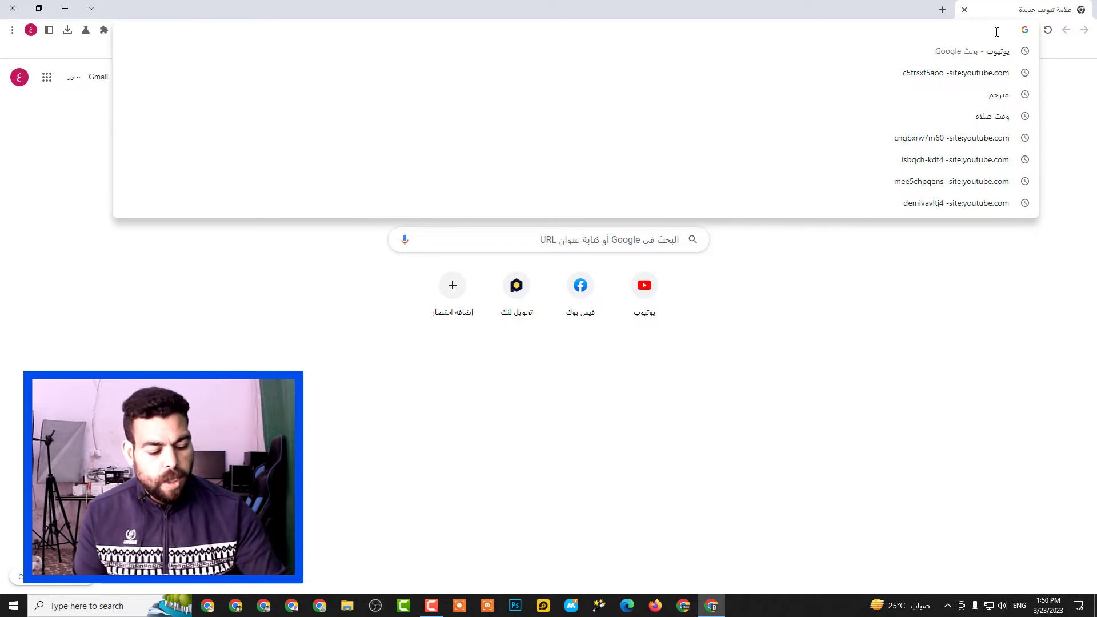
type("192.1")
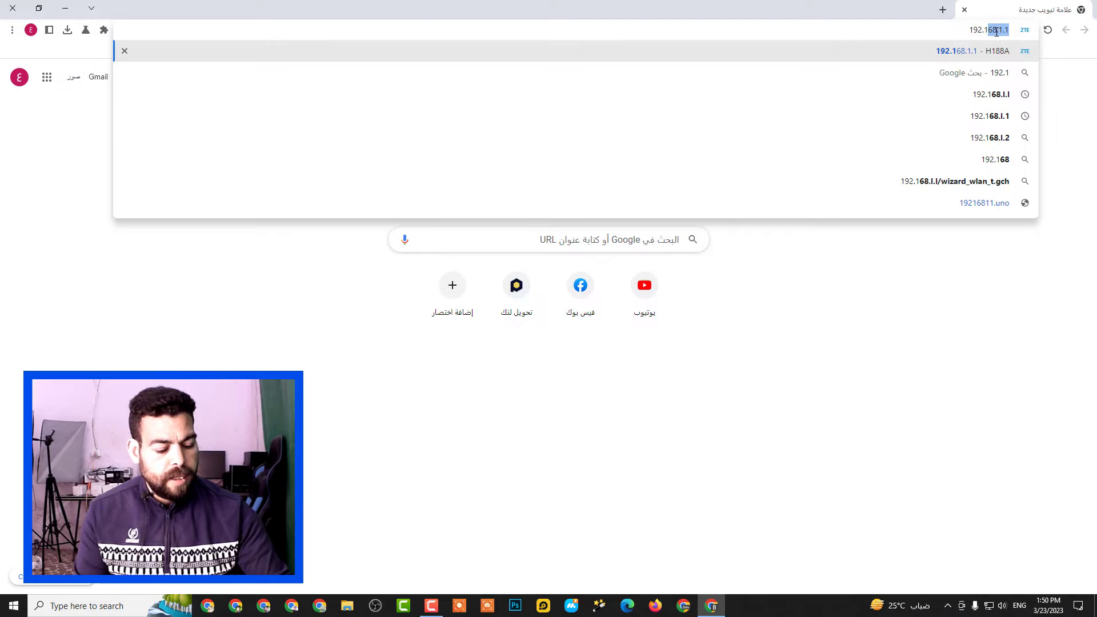
type("68.1.1")
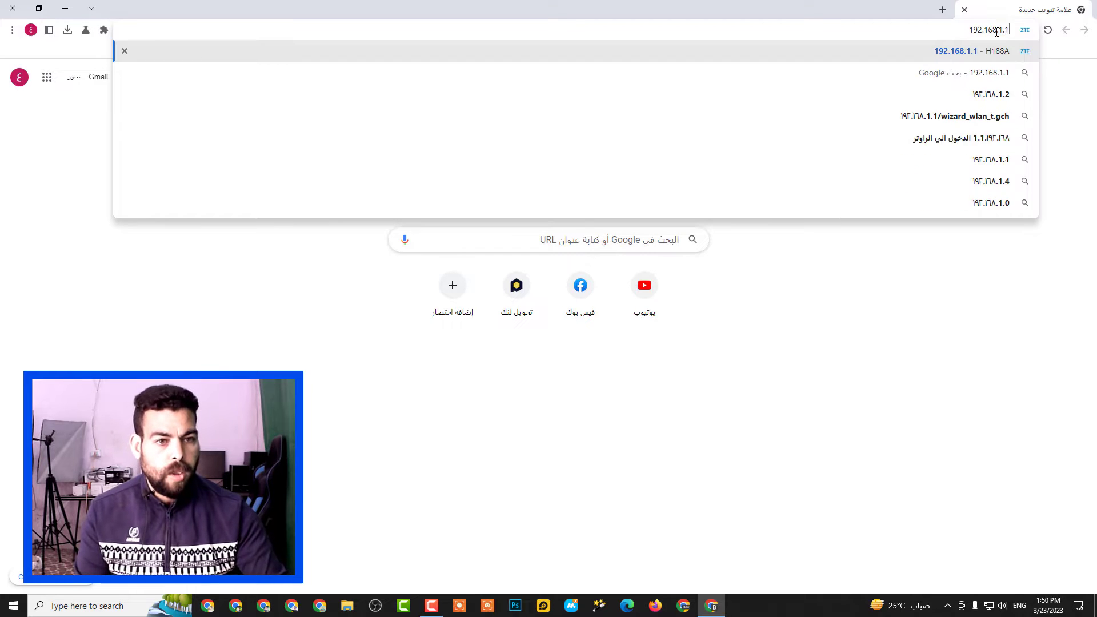
key("Return")
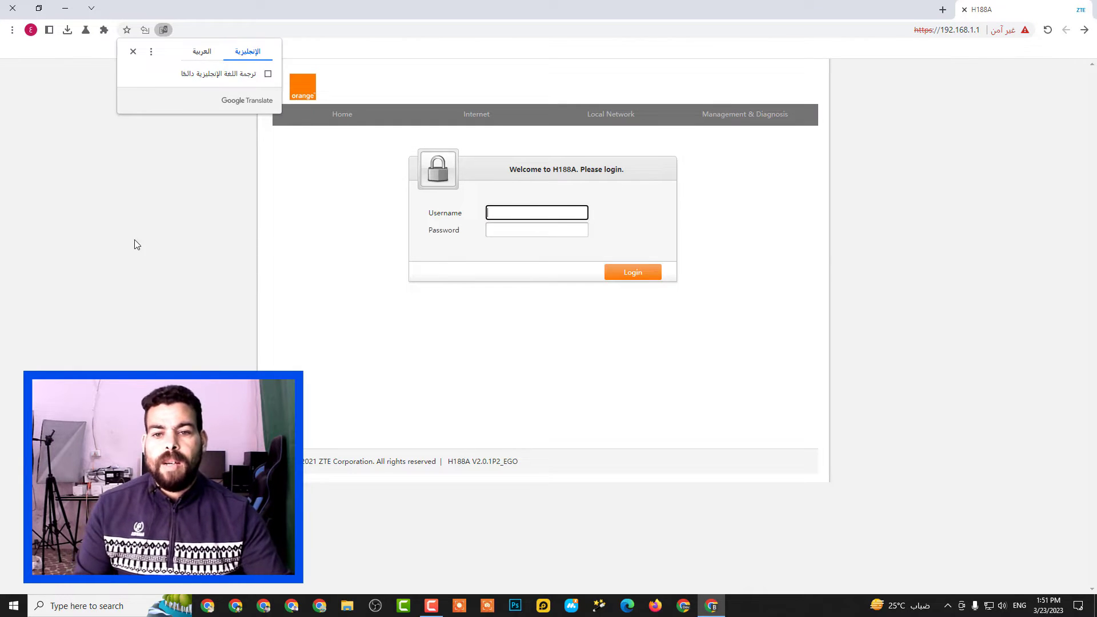
Decline the Translate prompt and log in with the router's username and password.
left_click(136, 244)
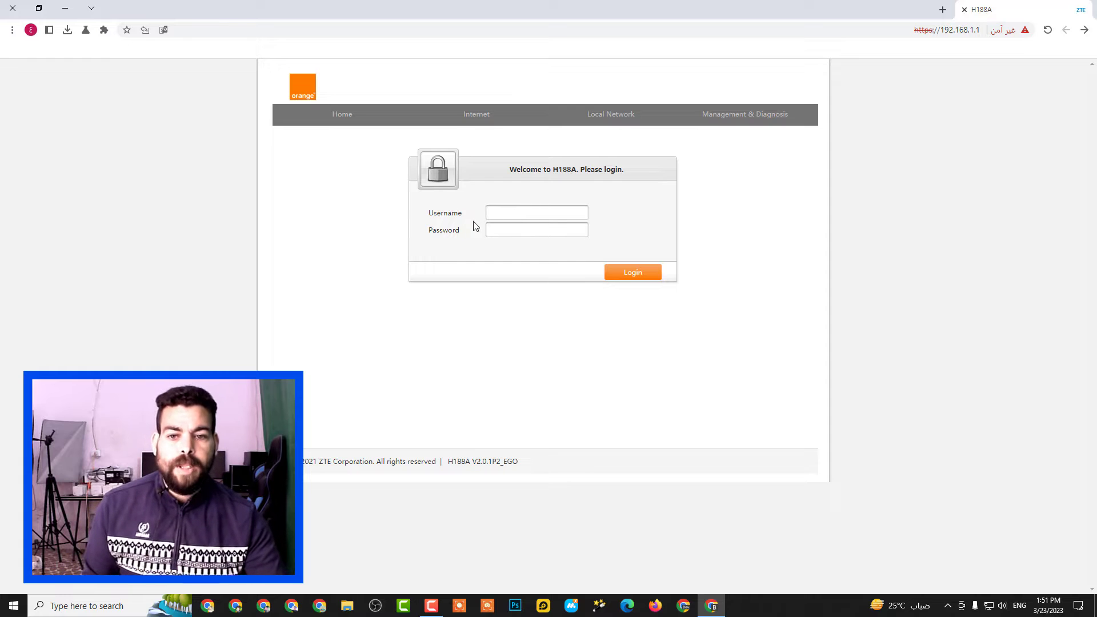
left_click_drag(468, 216, 426, 243)
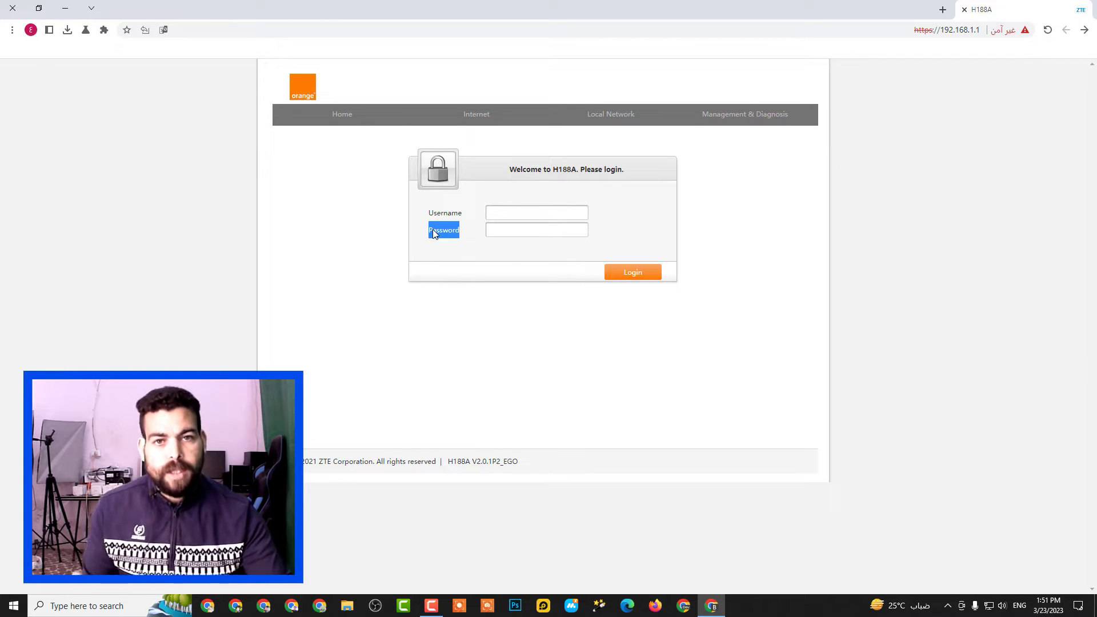
left_click(526, 211)
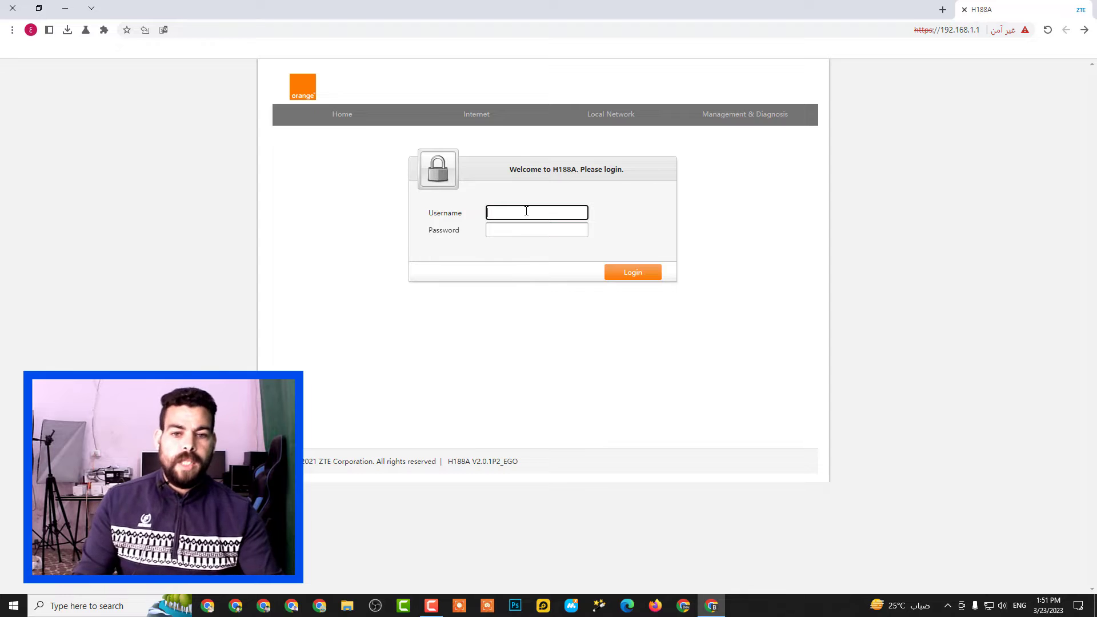
type("user")
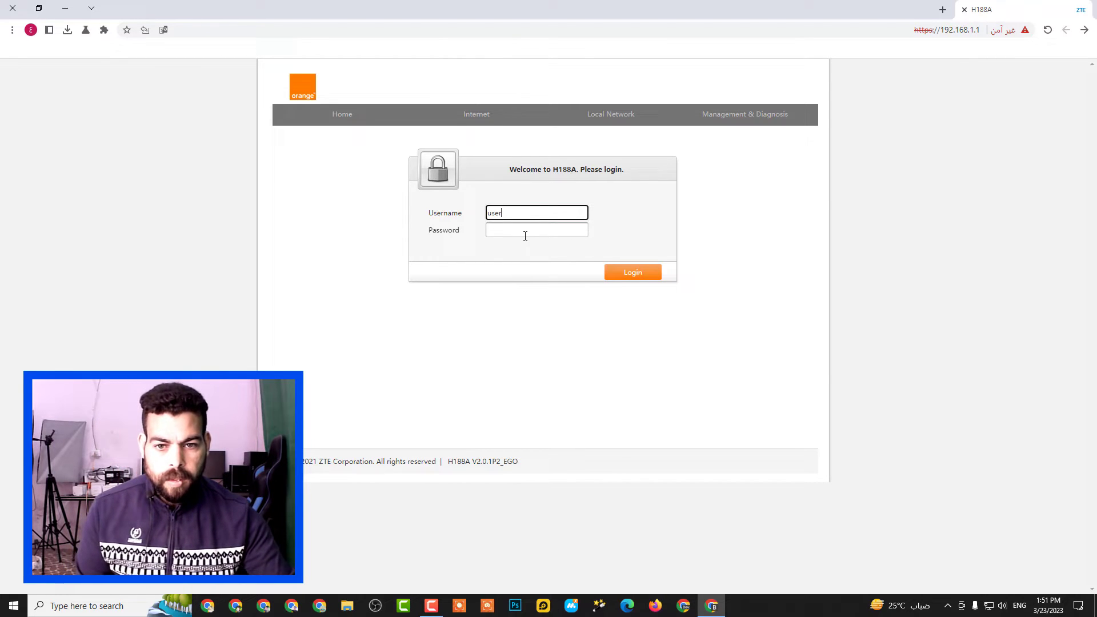
left_click(525, 231)
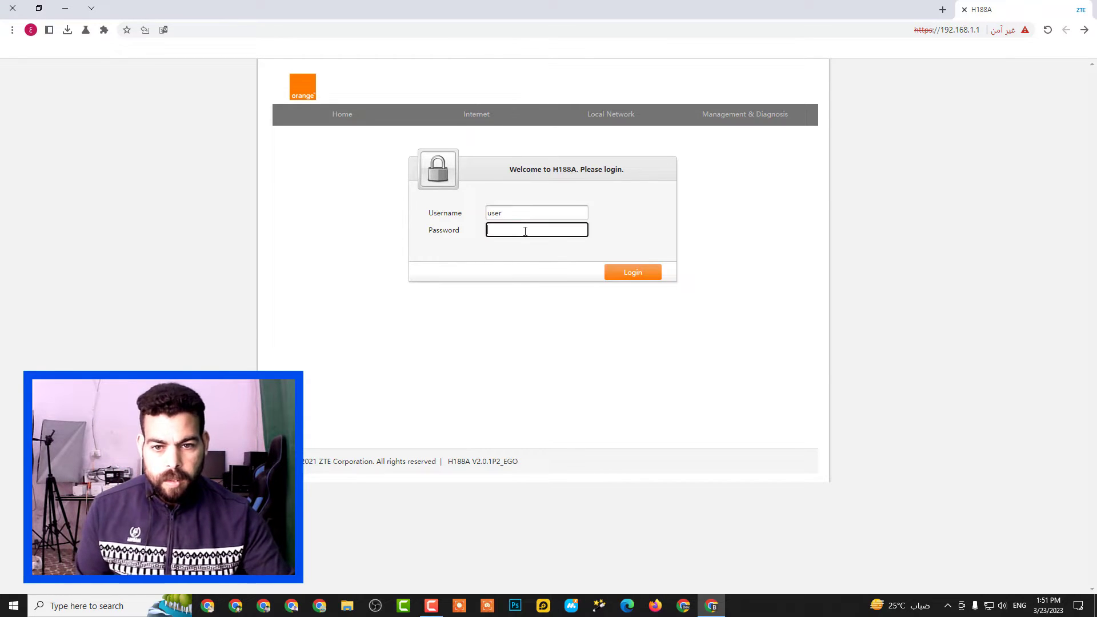
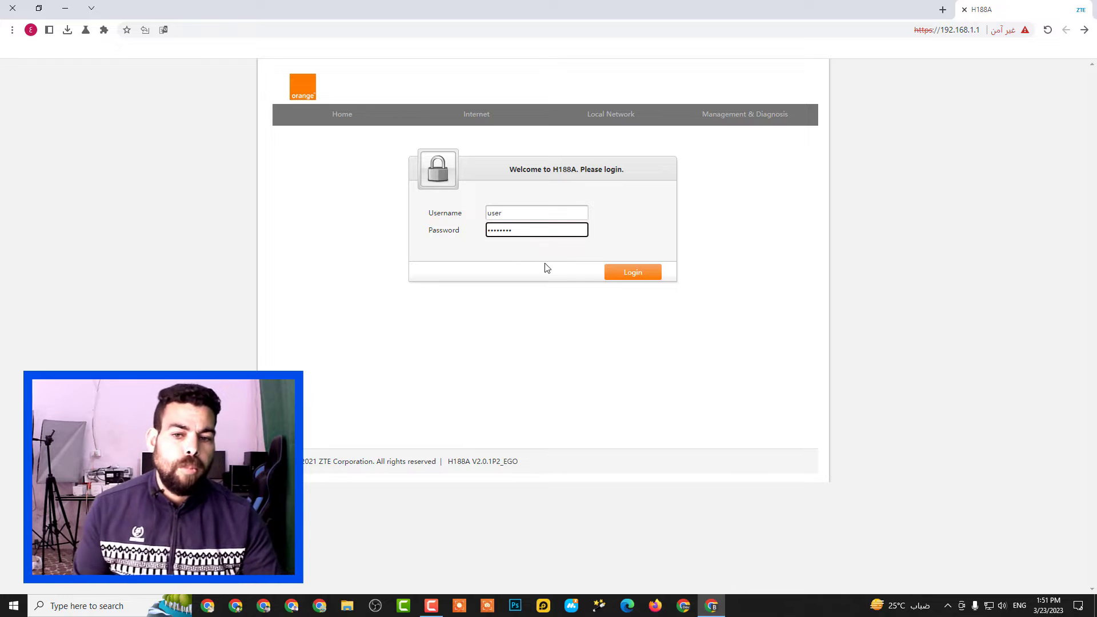
left_click(632, 276)
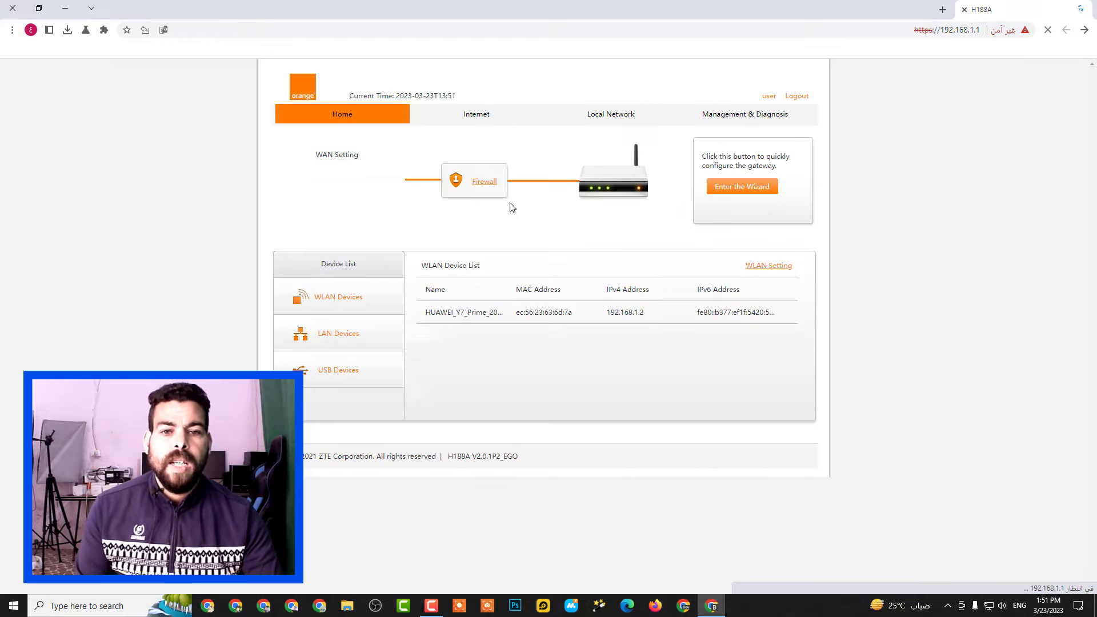
Go to Local Network > WLAN and expand SSID Configuration to list SSID1–SSID8.
left_click(615, 118)
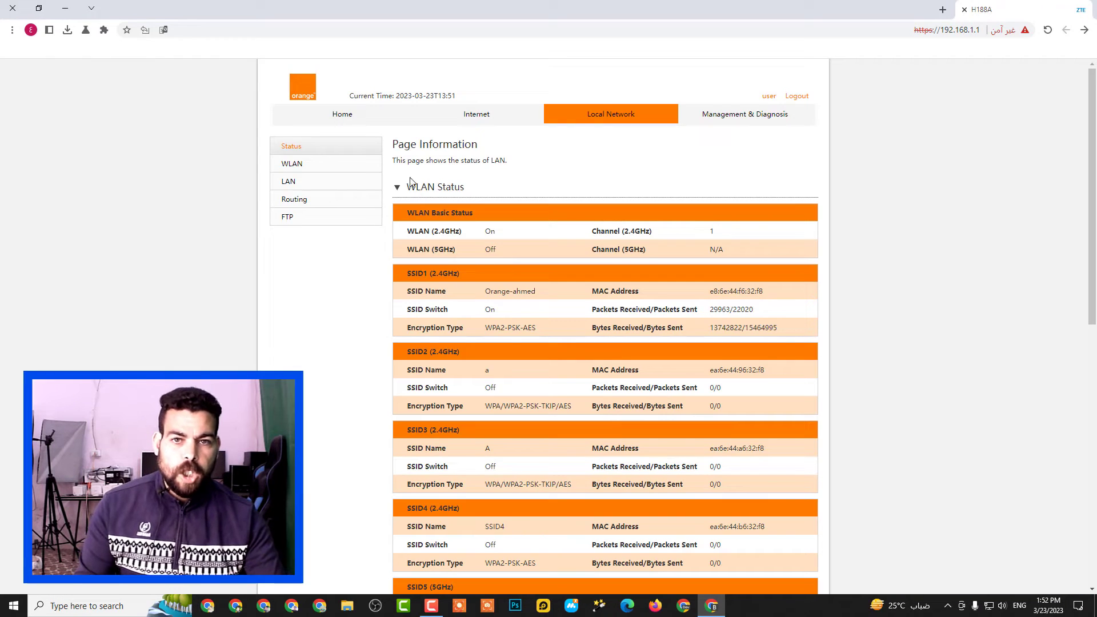
left_click(307, 171)
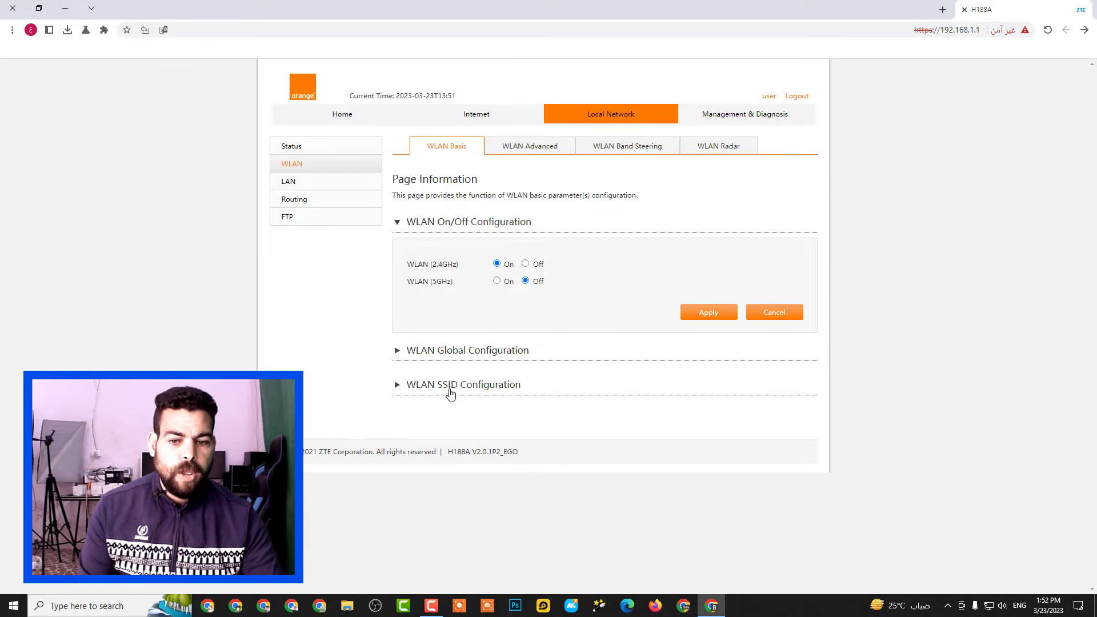
left_click(484, 391)
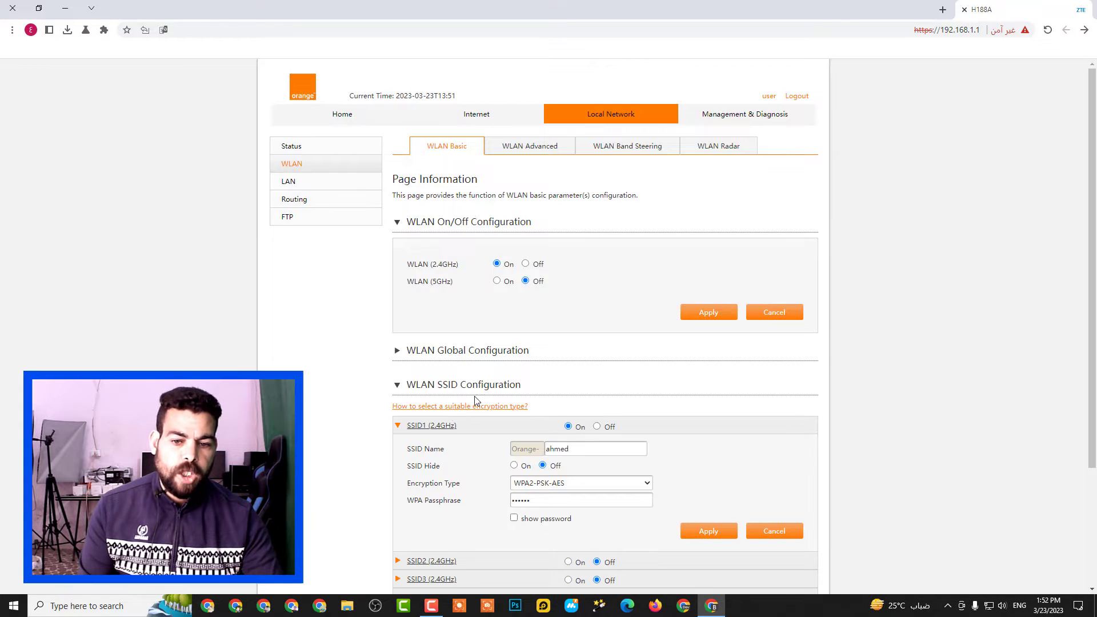
left_click(398, 426)
scroll(631, 345, "down", 1)
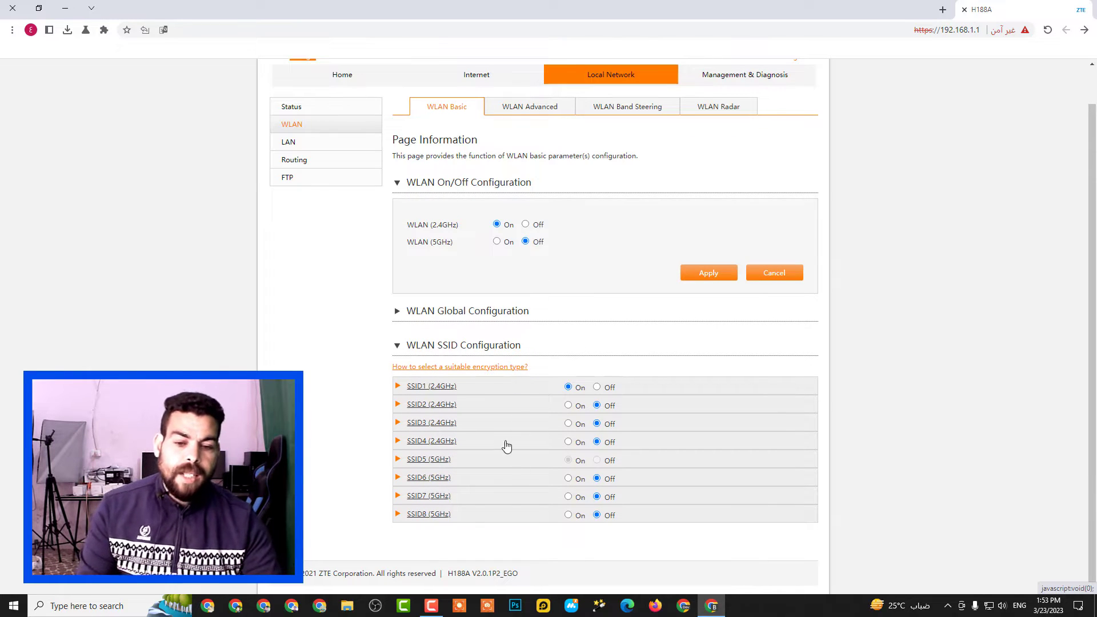
left_click(442, 389)
scroll(440, 391, "down", 2)
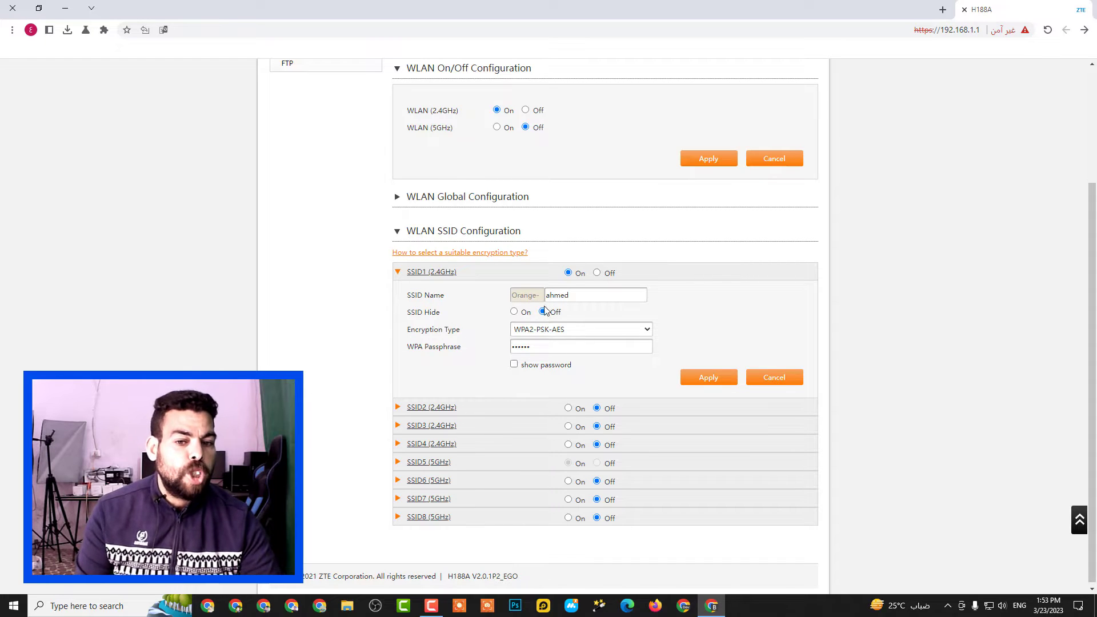
left_click(516, 297)
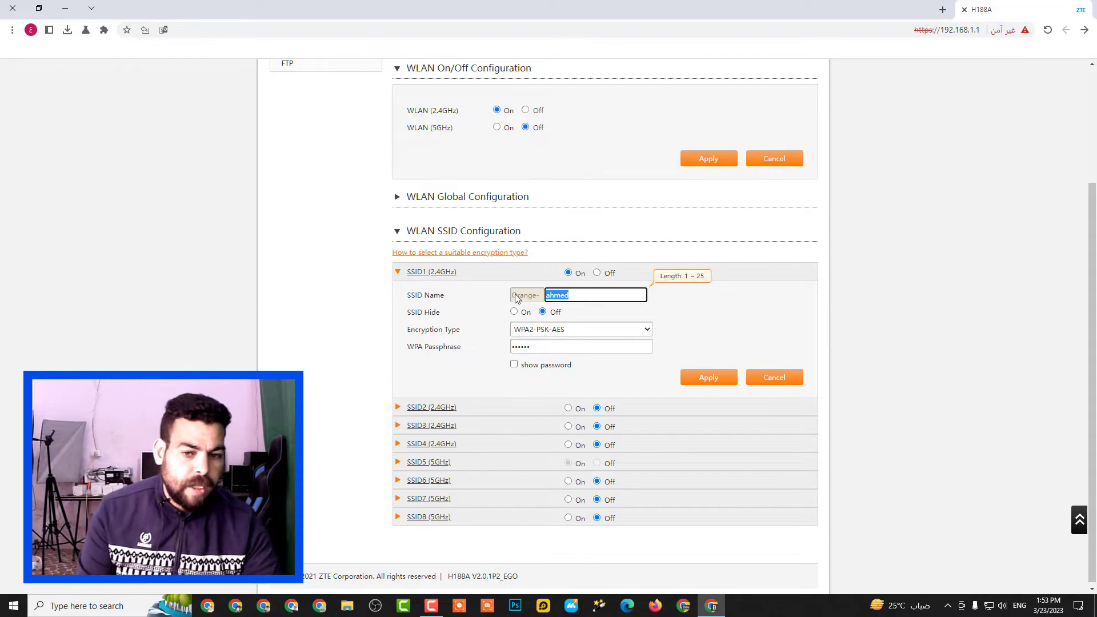
left_click_drag(515, 298, 542, 297)
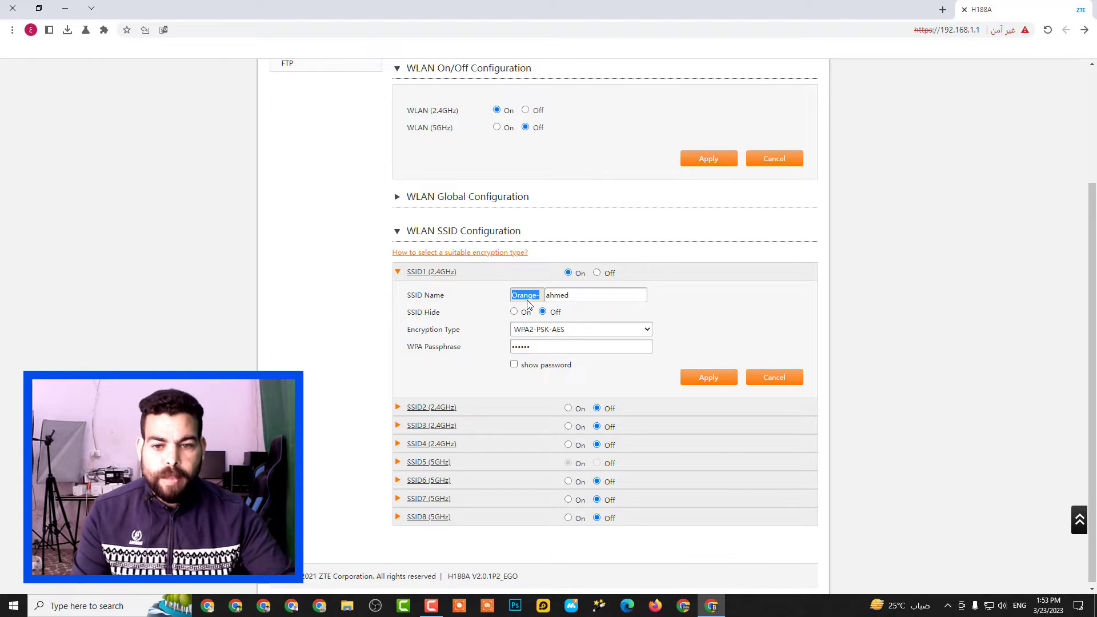
left_click(398, 274)
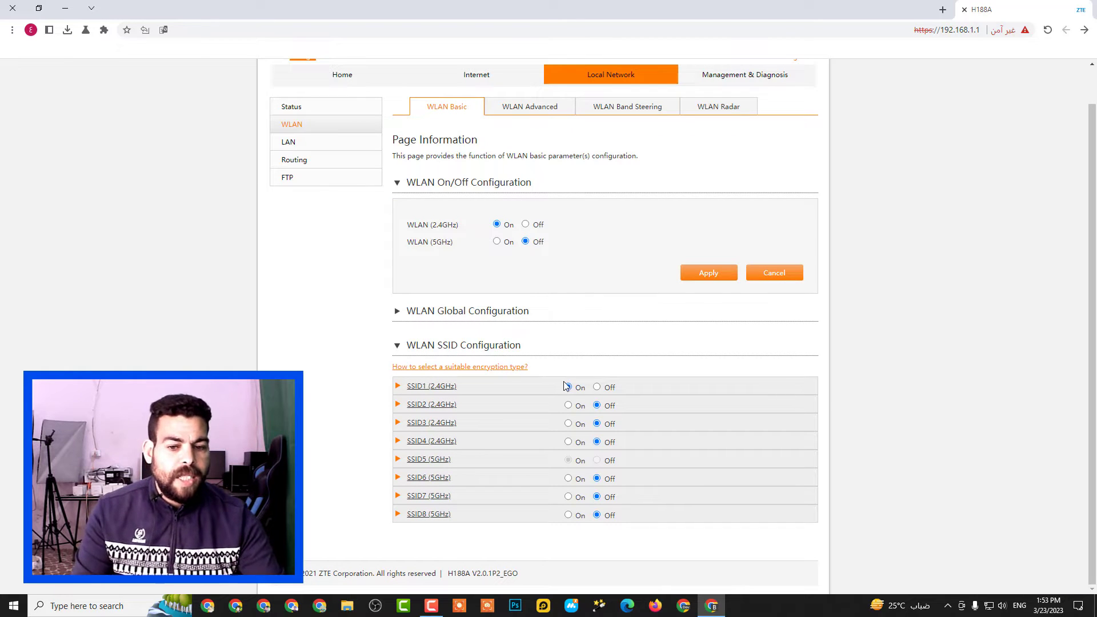
Set SSID1 (2.4GHz) to Off.
left_click(597, 388)
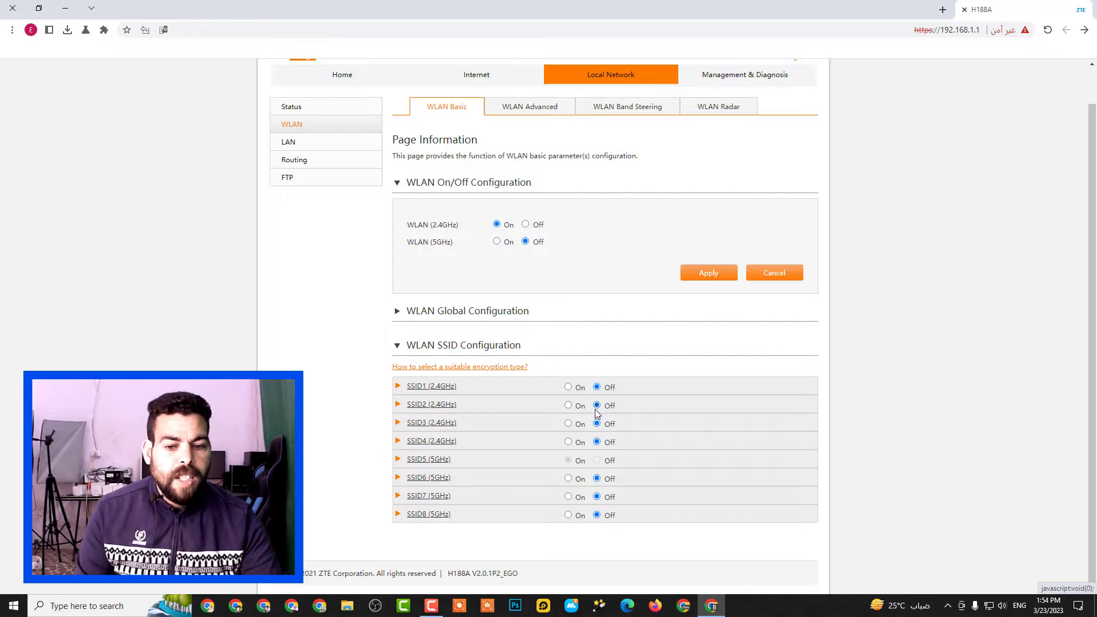
left_click(398, 460)
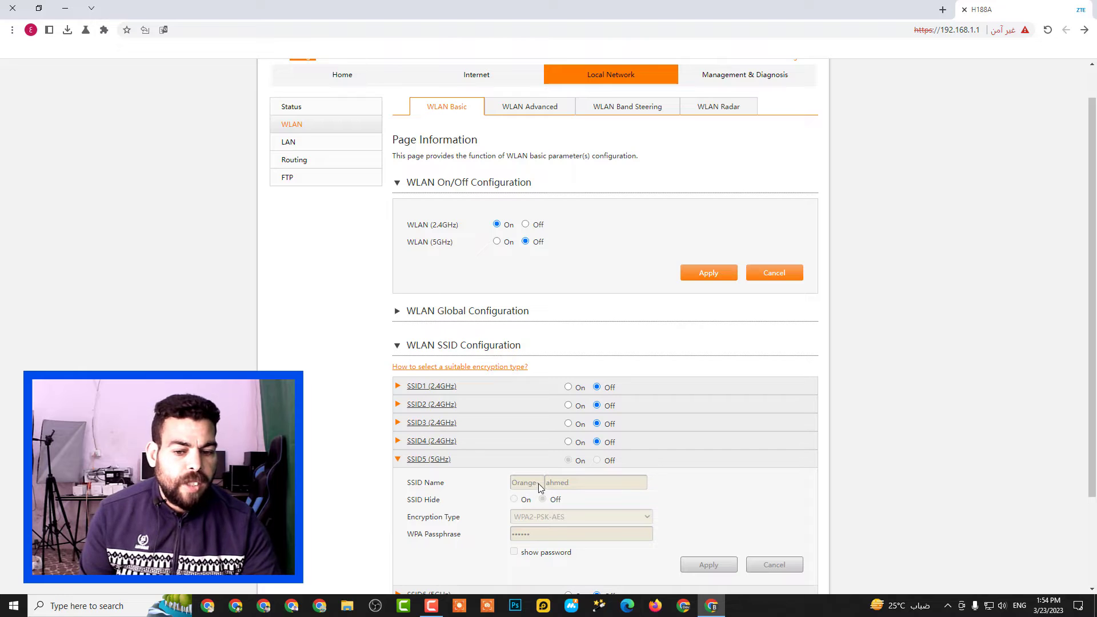
left_click(398, 460)
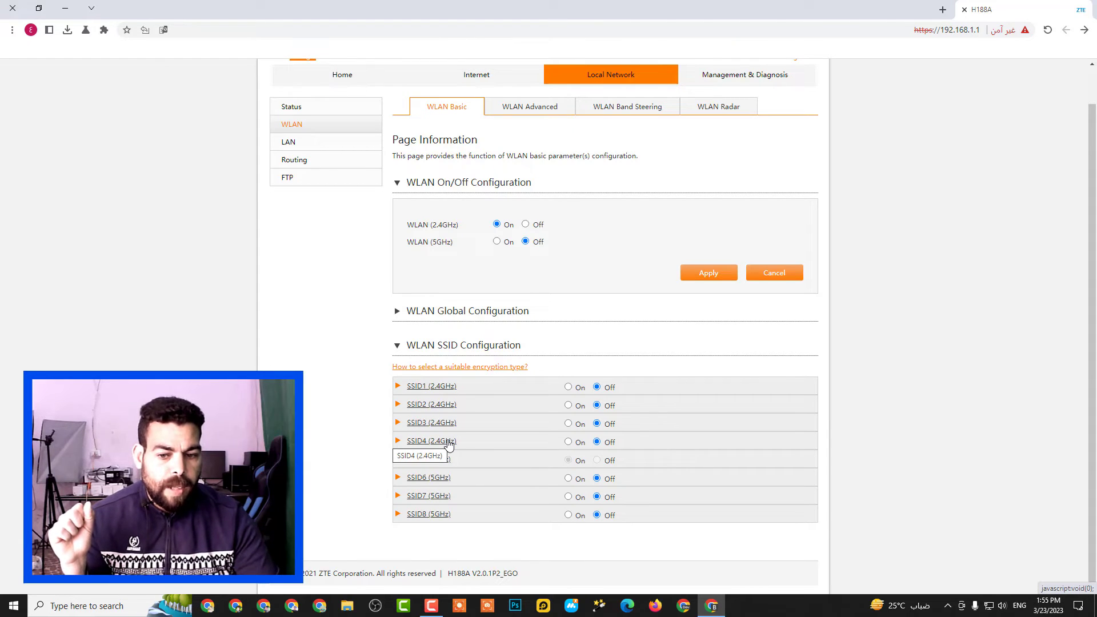
Switch SSID4 on, give it a new network name, and set SSID Hide to On.
left_click(568, 442)
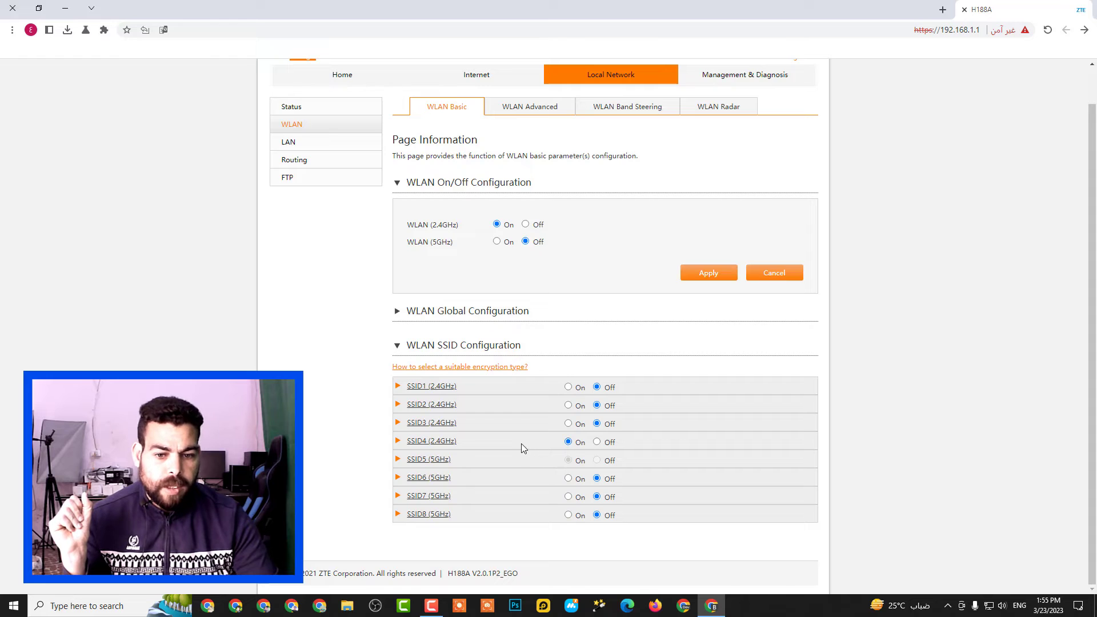
left_click(420, 443)
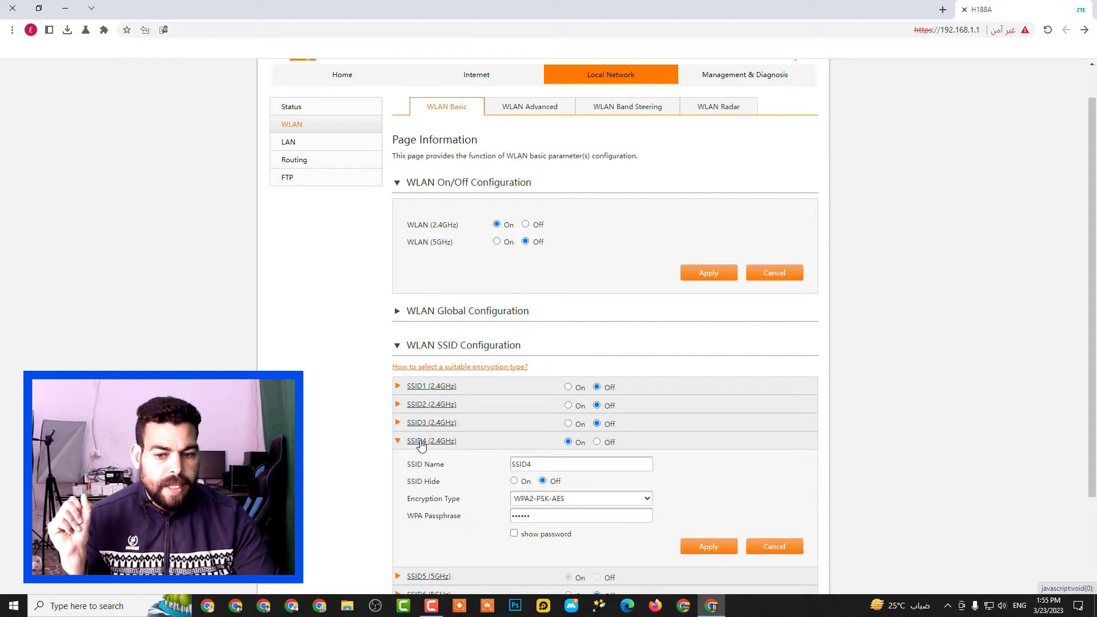
scroll(420, 445, "down", 3)
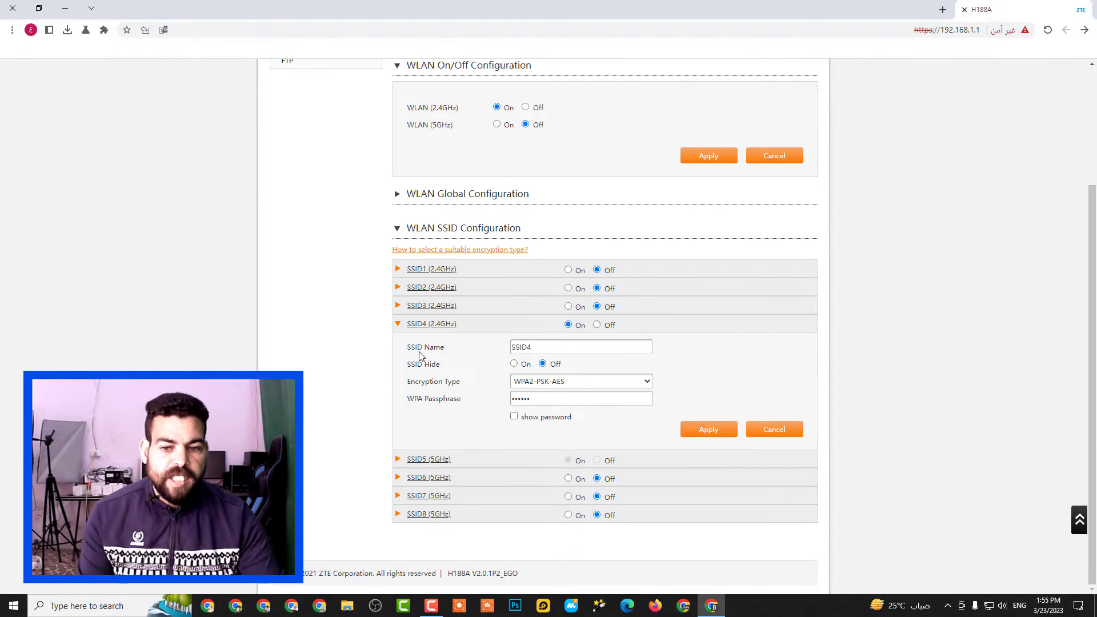
double_click(542, 348)
type("a")
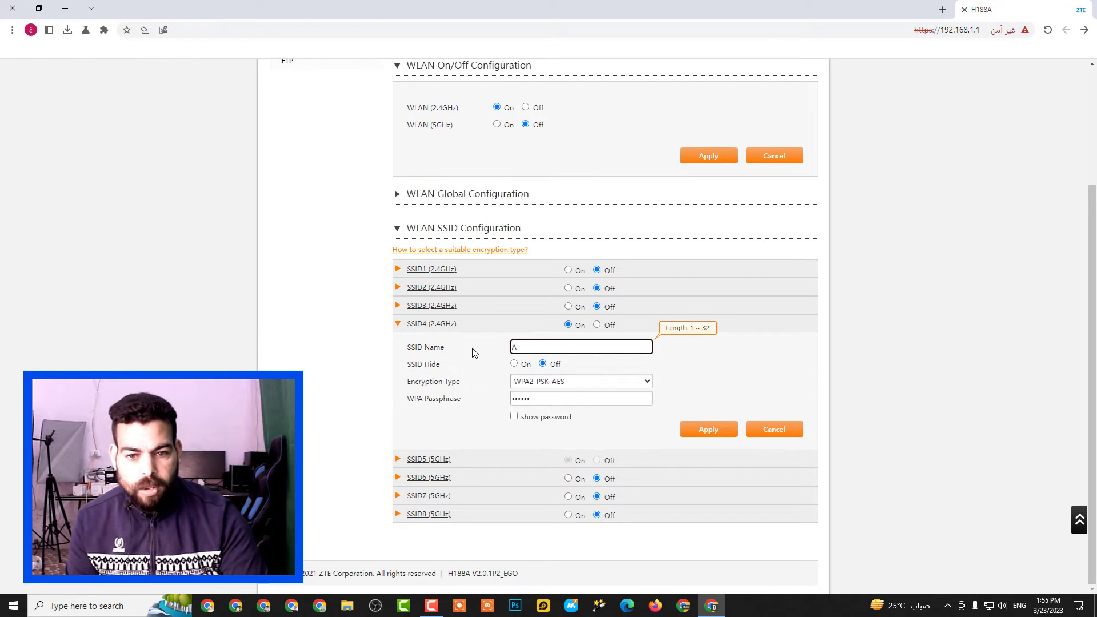
key("BackSpace")
type("ahmed")
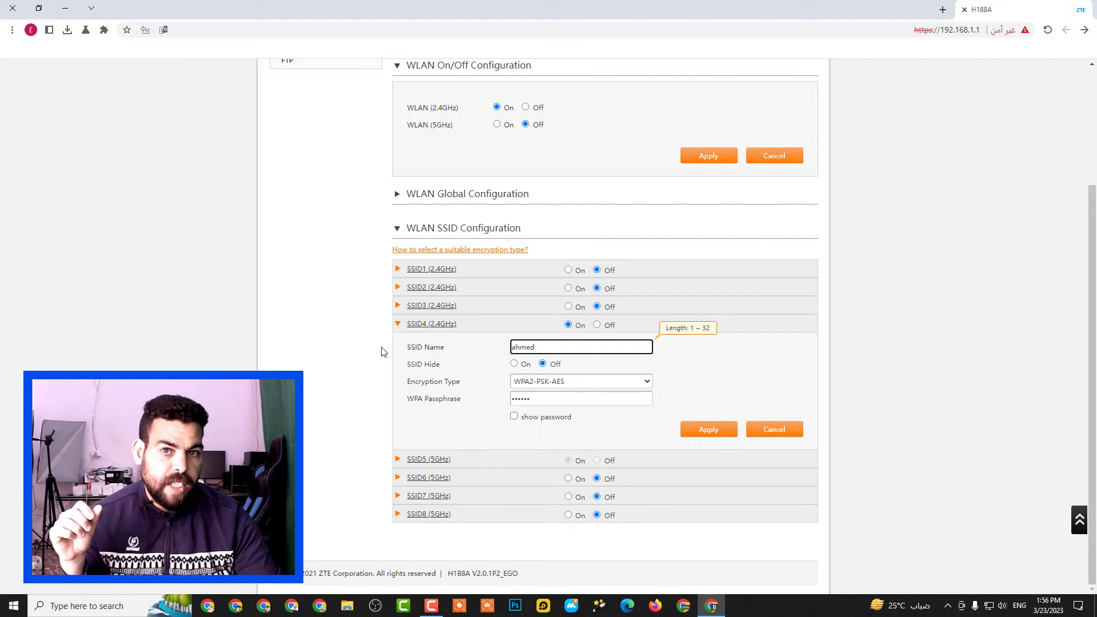
left_click(515, 365)
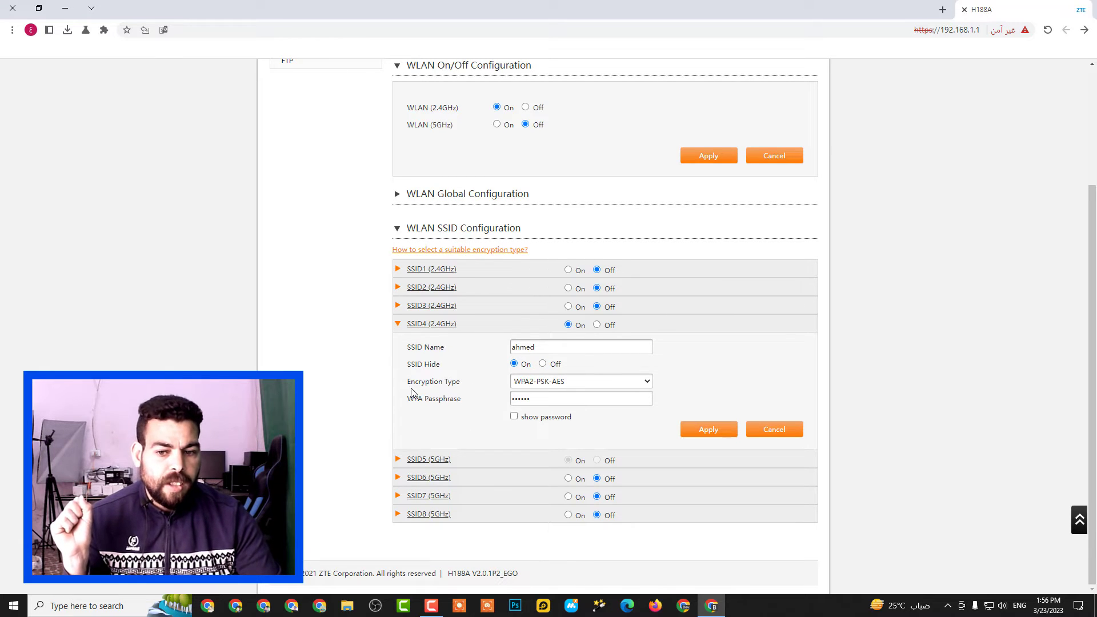
left_click(631, 382)
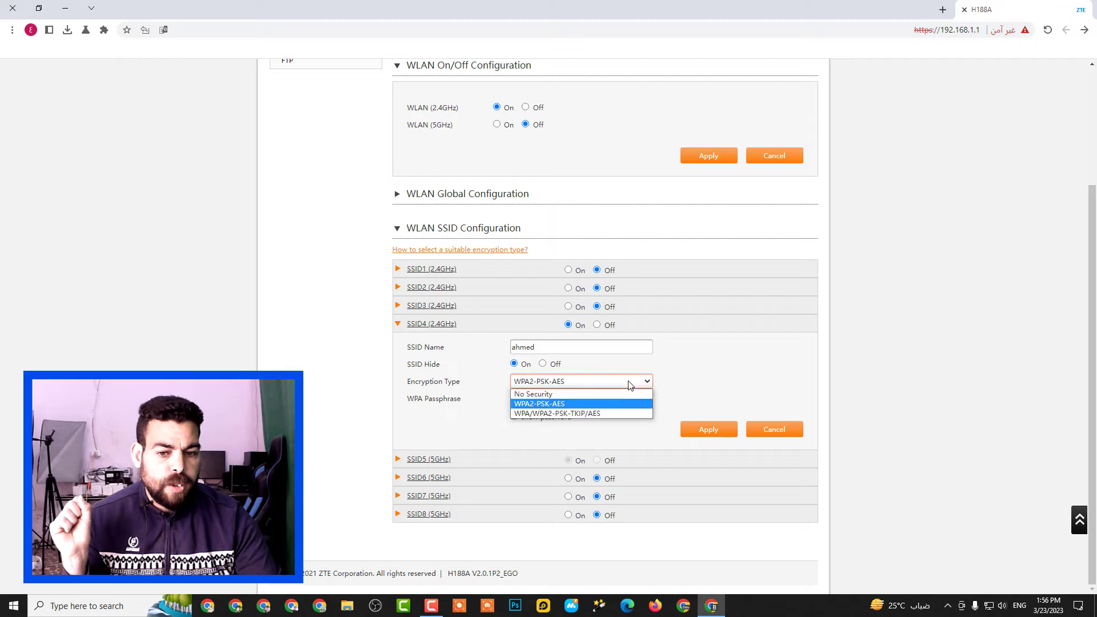
Choose WPA/WPA2-PSK-TKIP/AES encryption for SSID4 and show its passphrase in plain text.
left_click(600, 412)
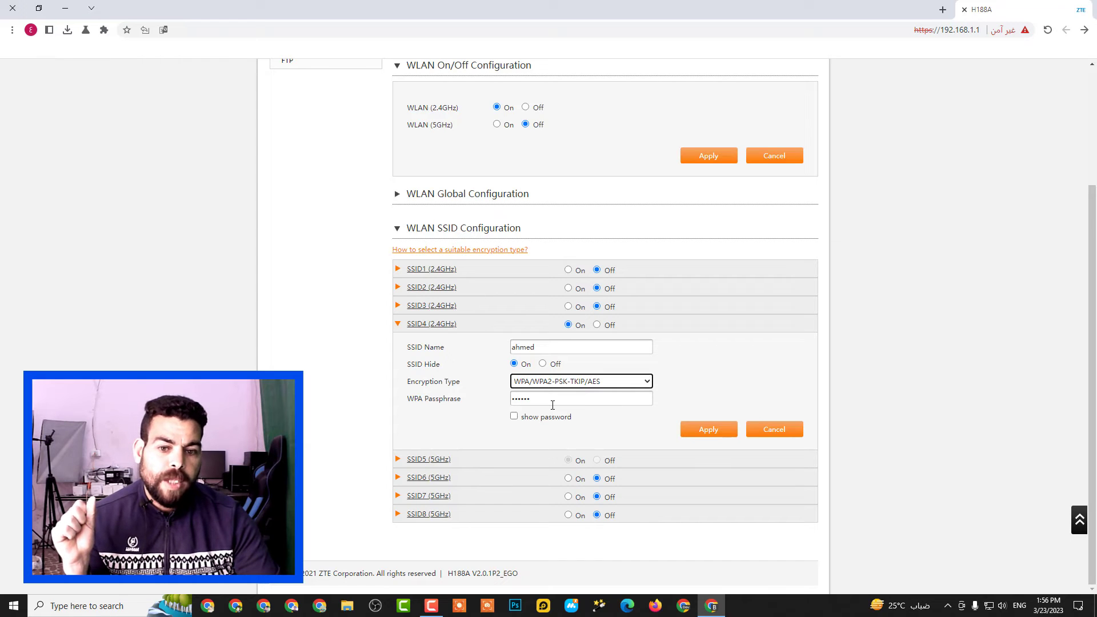
left_click(515, 417)
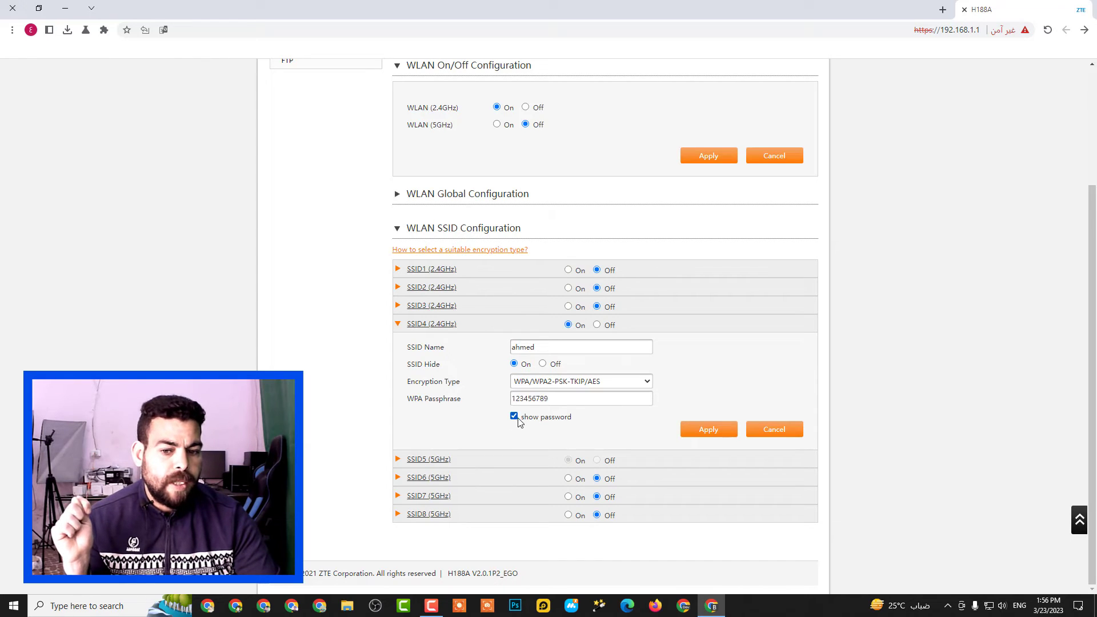
key("shift+Tab")
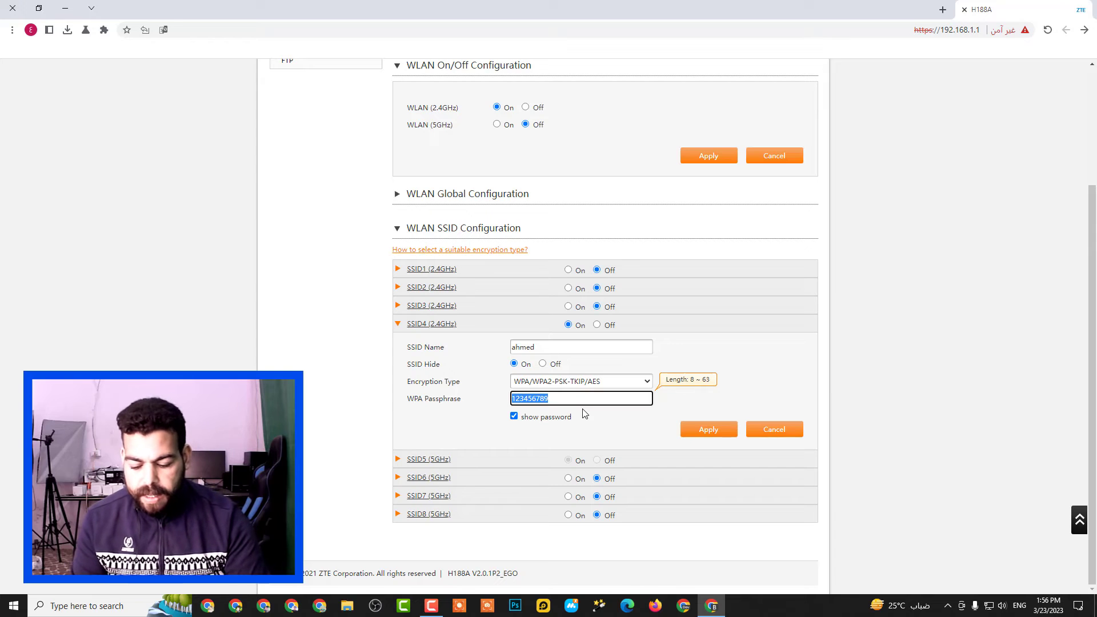
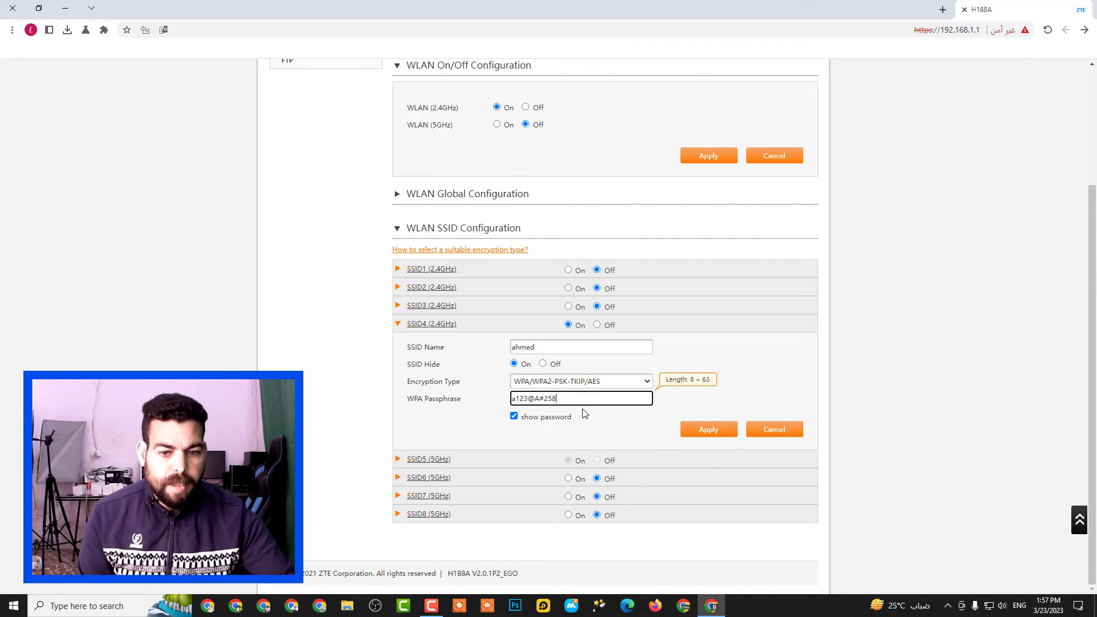
Enter a new 10-character WPA passphrase for SSID4 and select it.
left_click_drag(558, 399, 480, 398)
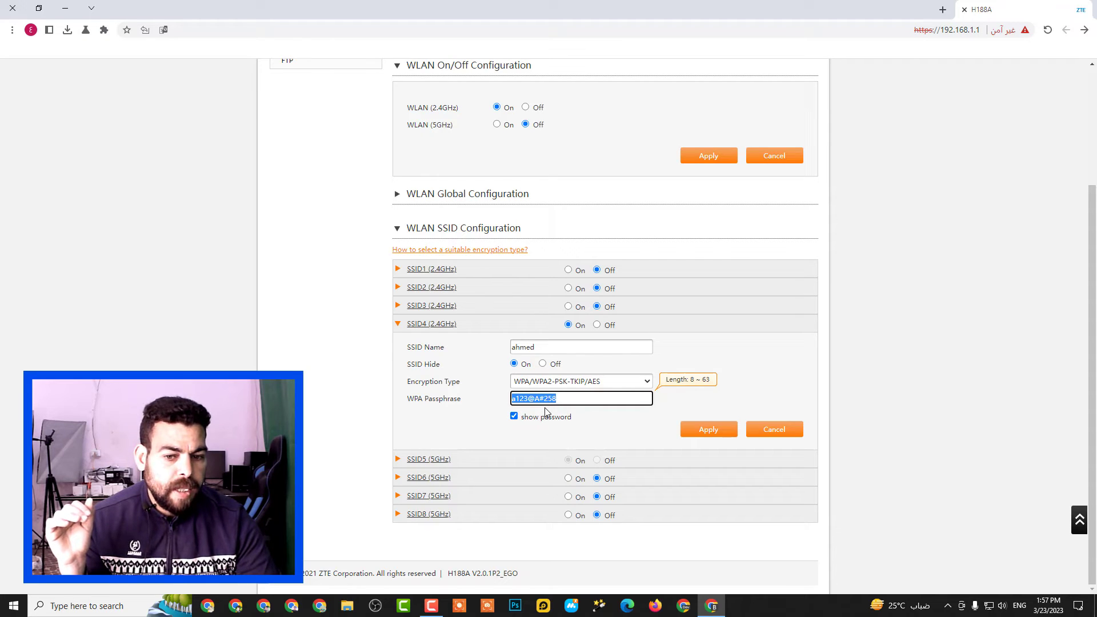
Apply SSID4's new hidden, encryption and passphrase settings, then recheck its name and SSID Hide On.
left_click(514, 416)
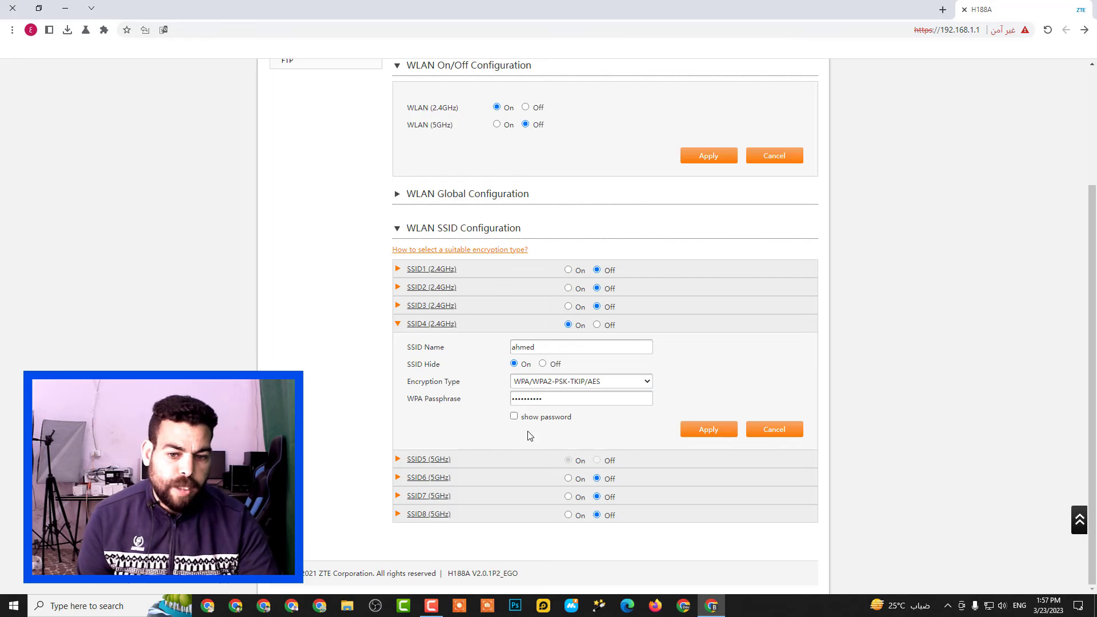
left_click(513, 399)
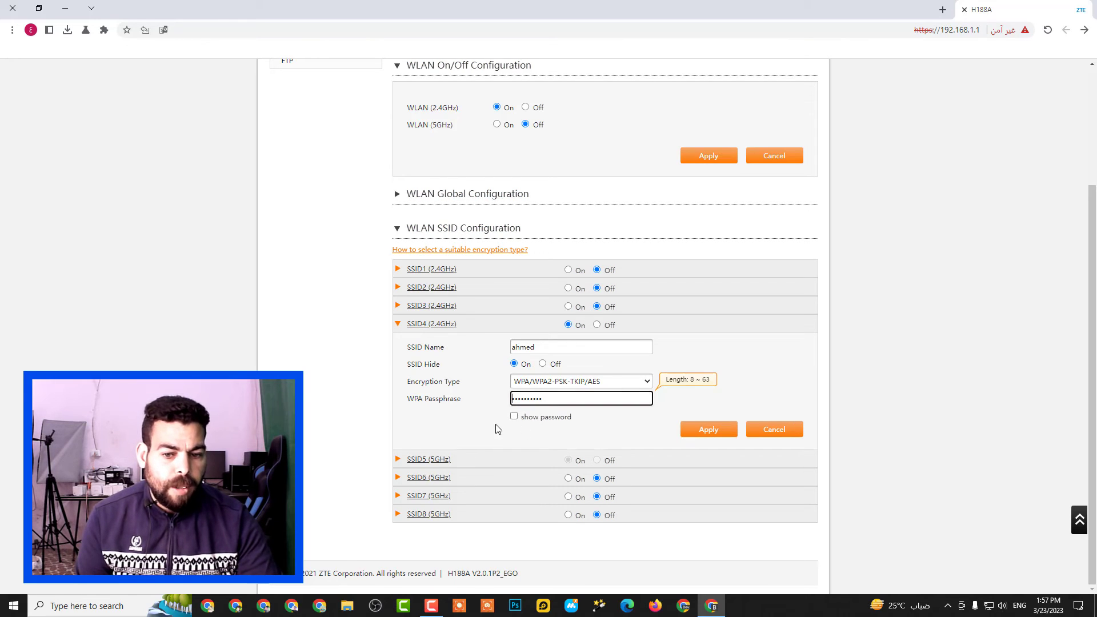
left_click(514, 415)
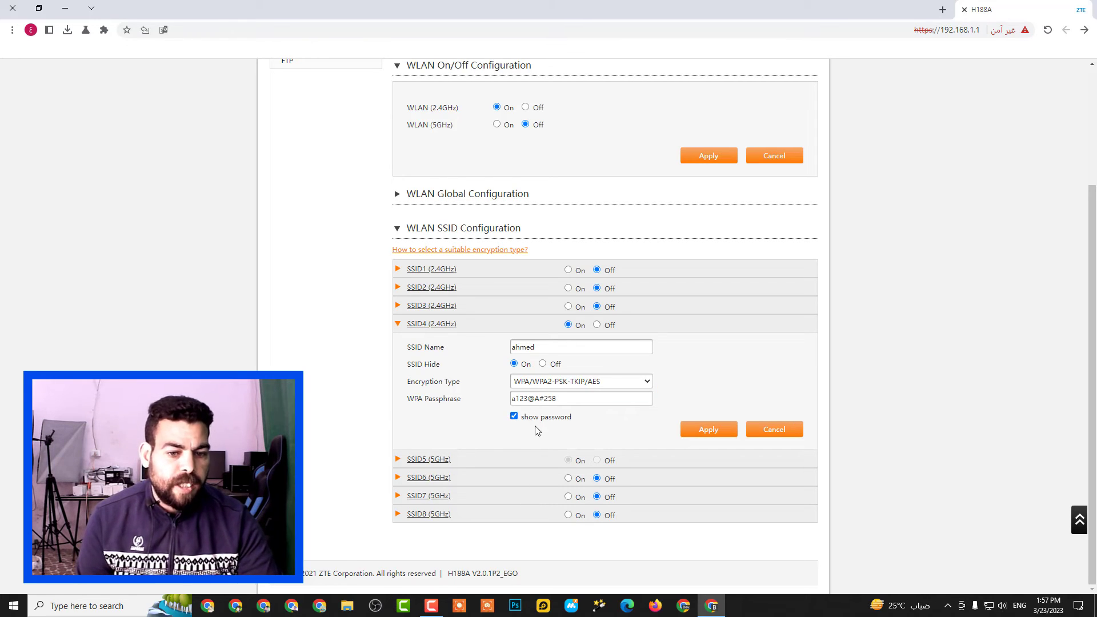
left_click(721, 431)
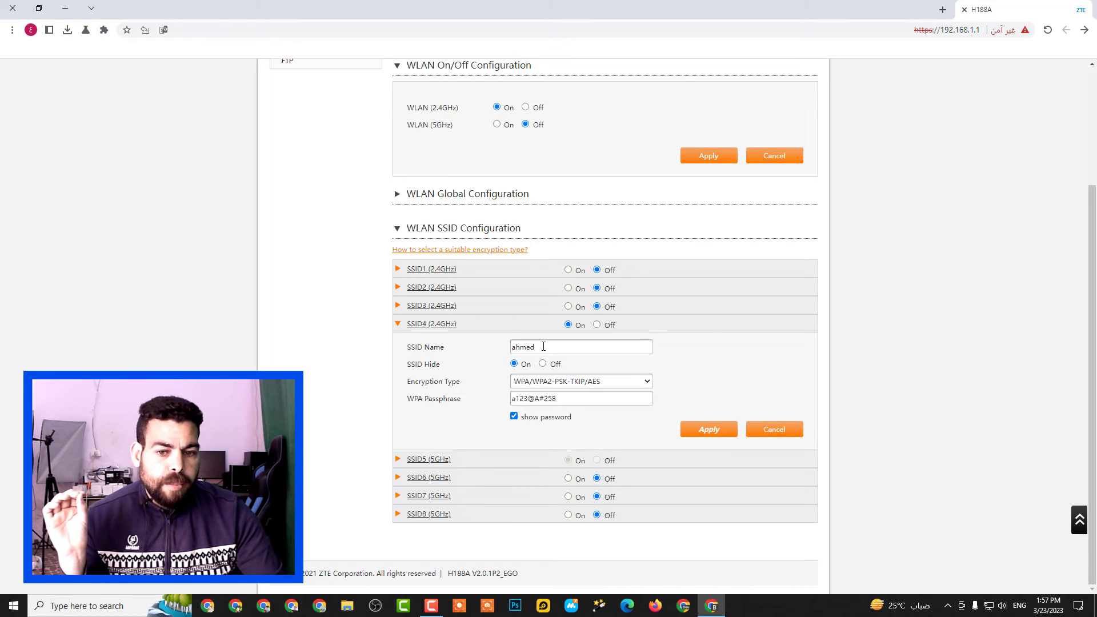
left_click_drag(543, 346, 503, 349)
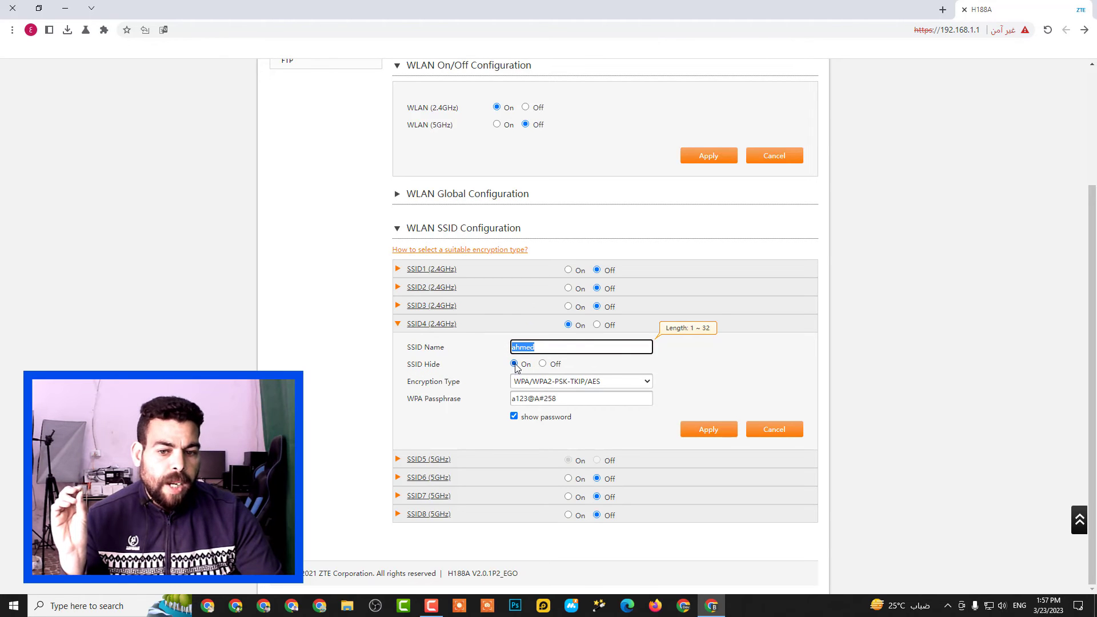
left_click(515, 364)
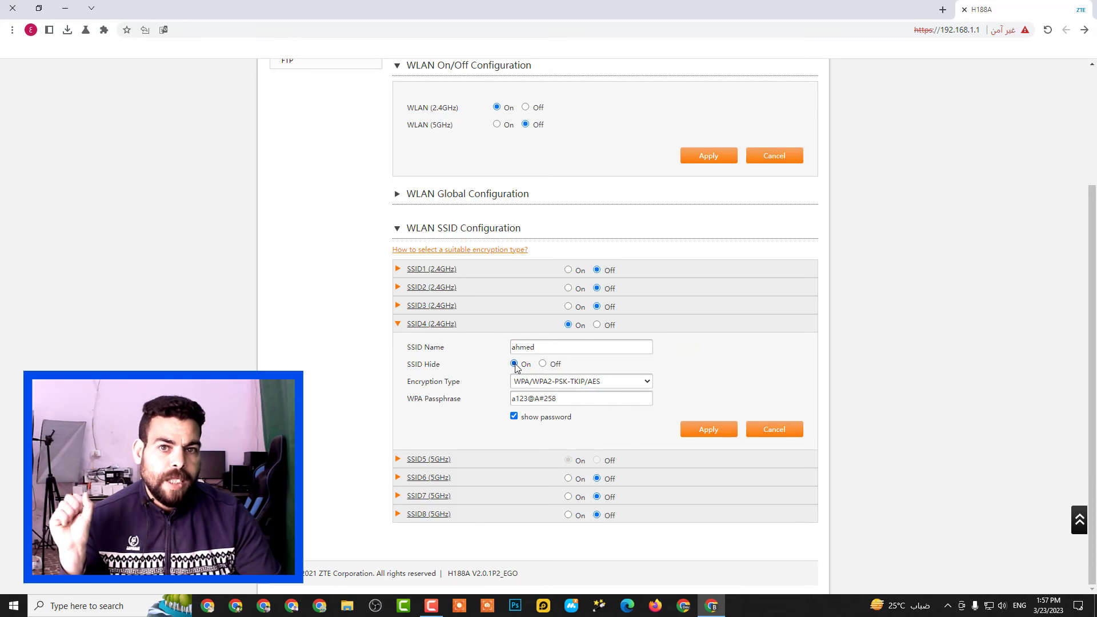
Reconfirm WPA/WPA2-PSK-TKIP/AES and the new passphrase for SSID4, then apply them again.
left_click(564, 382)
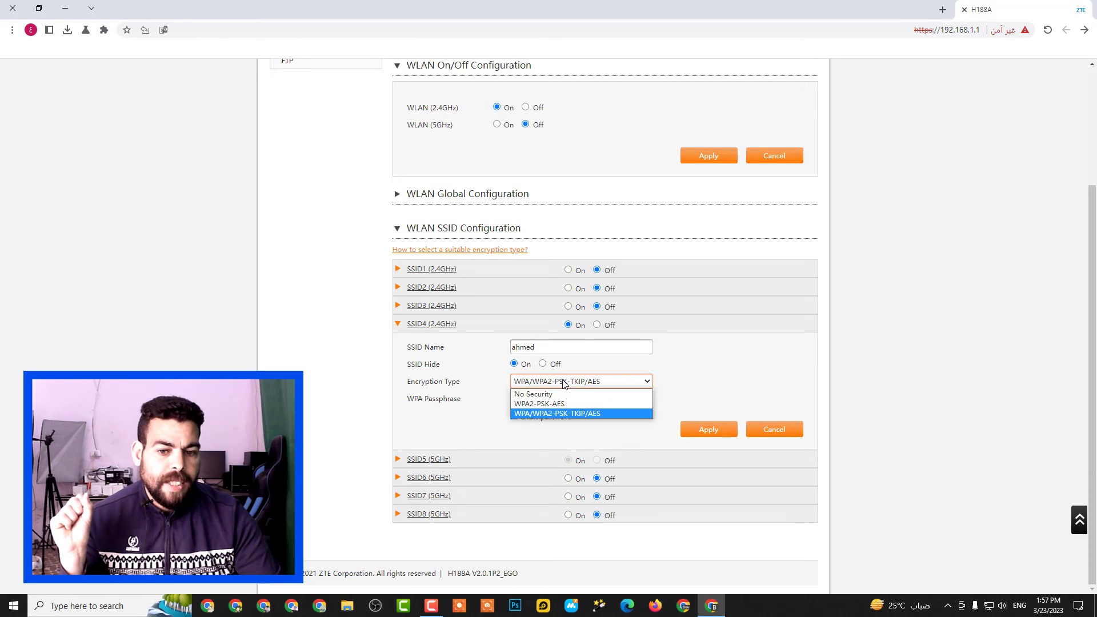
left_click(587, 414)
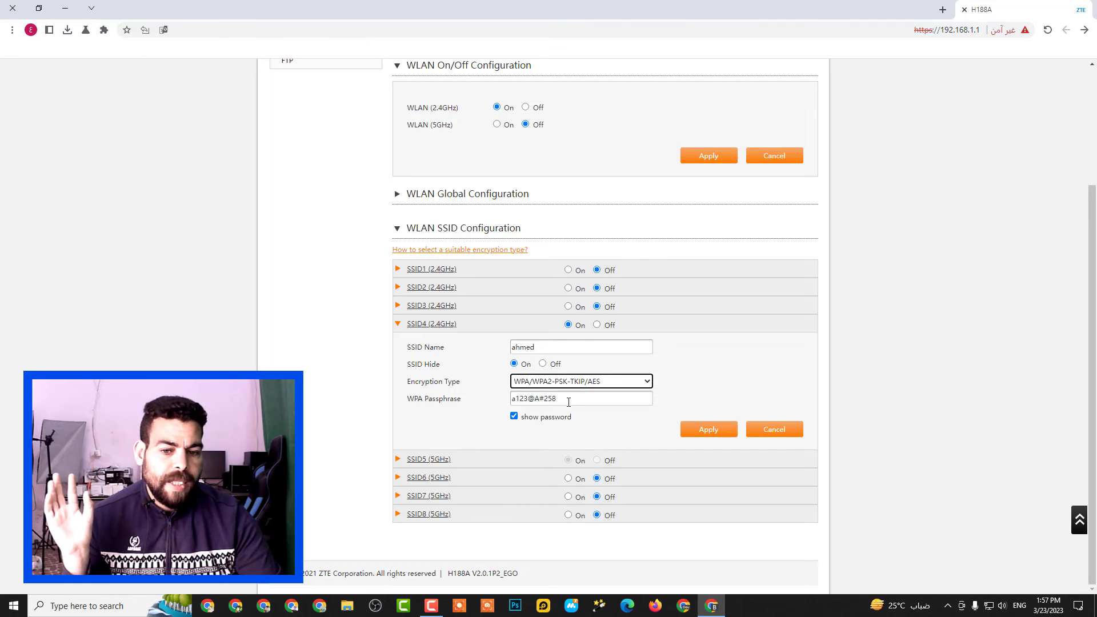
left_click_drag(567, 400, 499, 408)
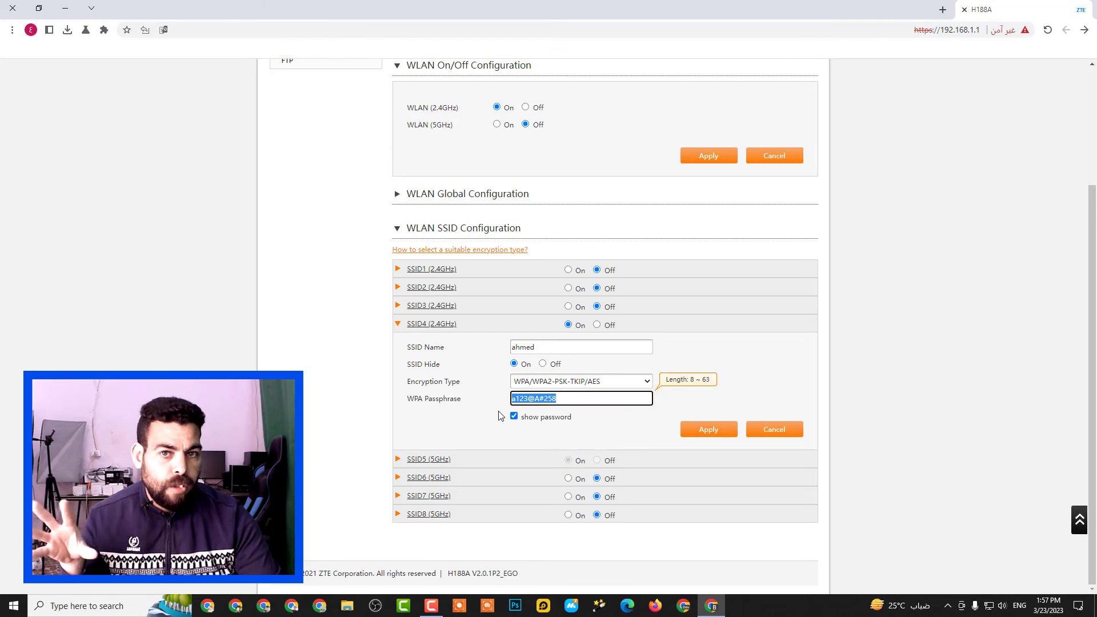
left_click(514, 416)
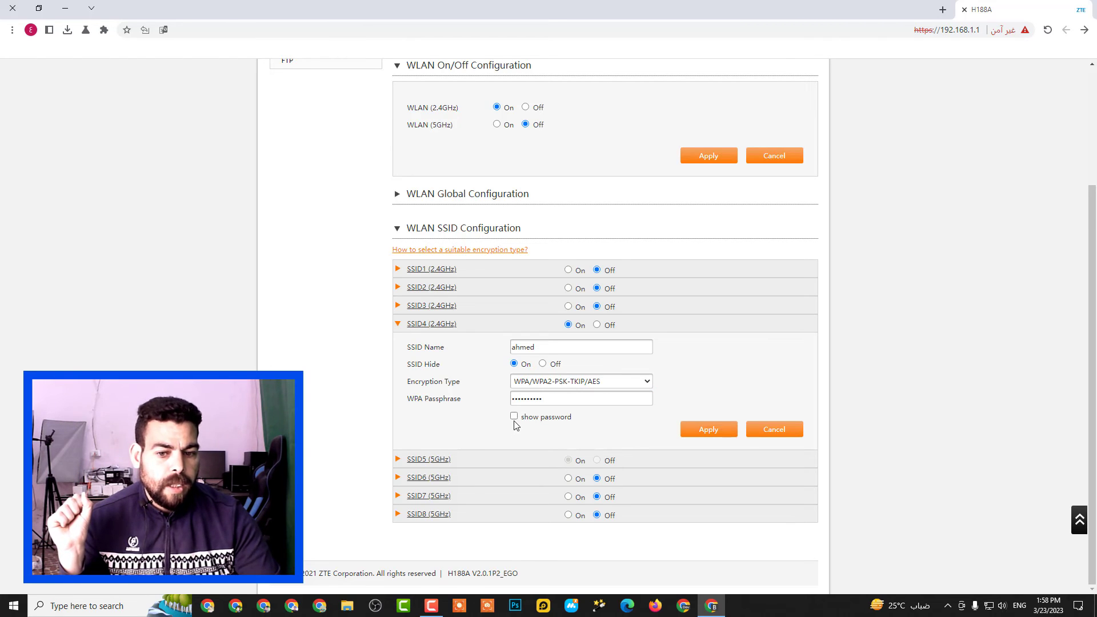
left_click_drag(533, 400, 510, 402)
left_click(511, 401)
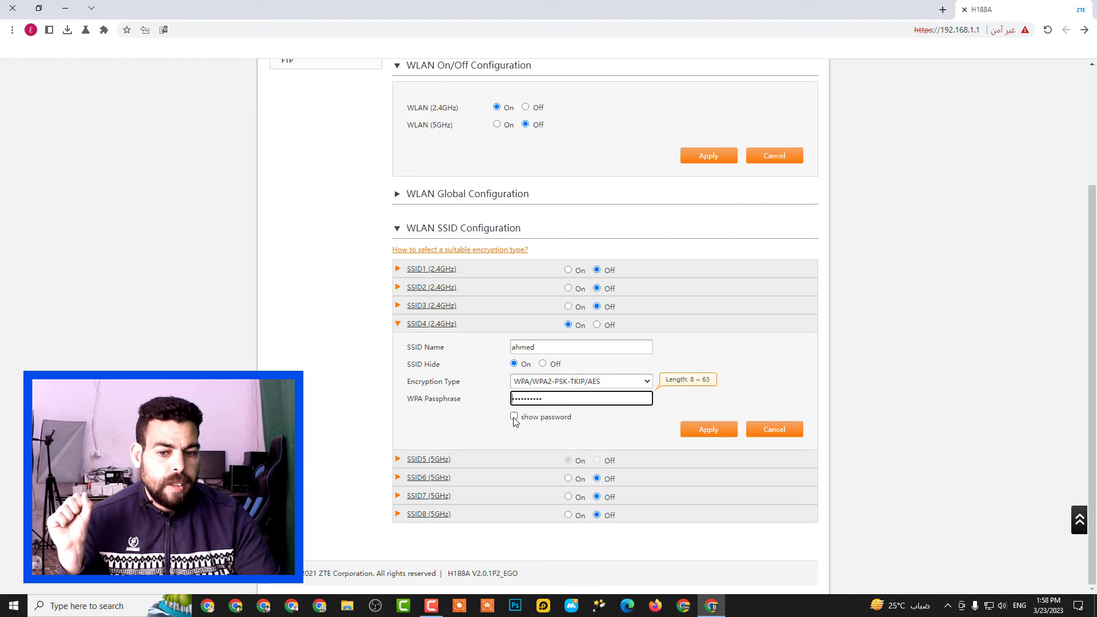
left_click(514, 417)
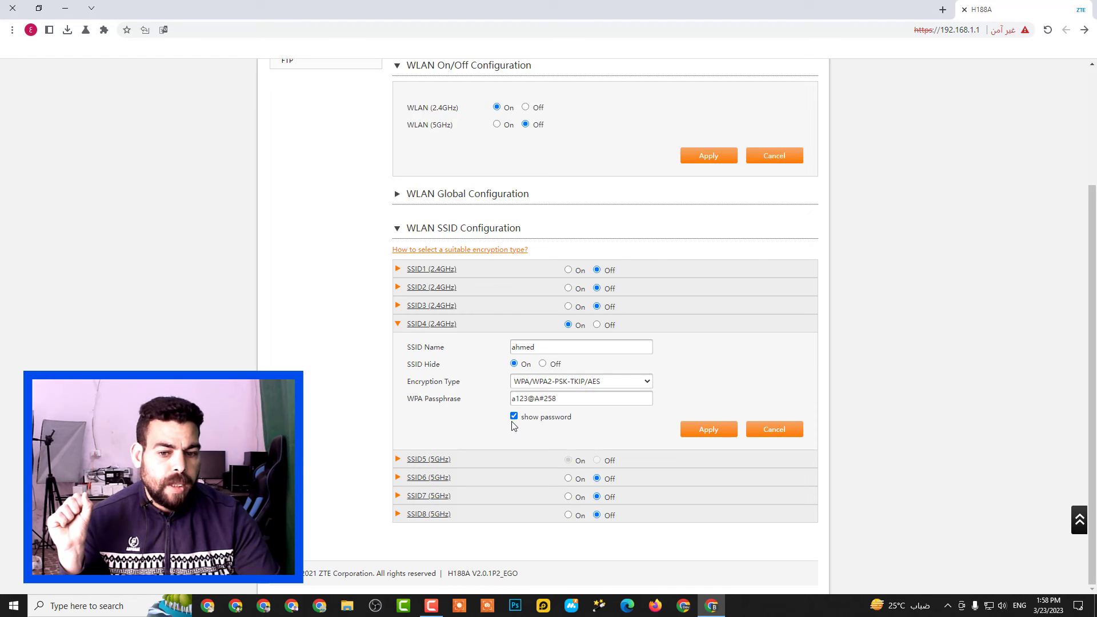
left_click_drag(557, 399, 534, 400)
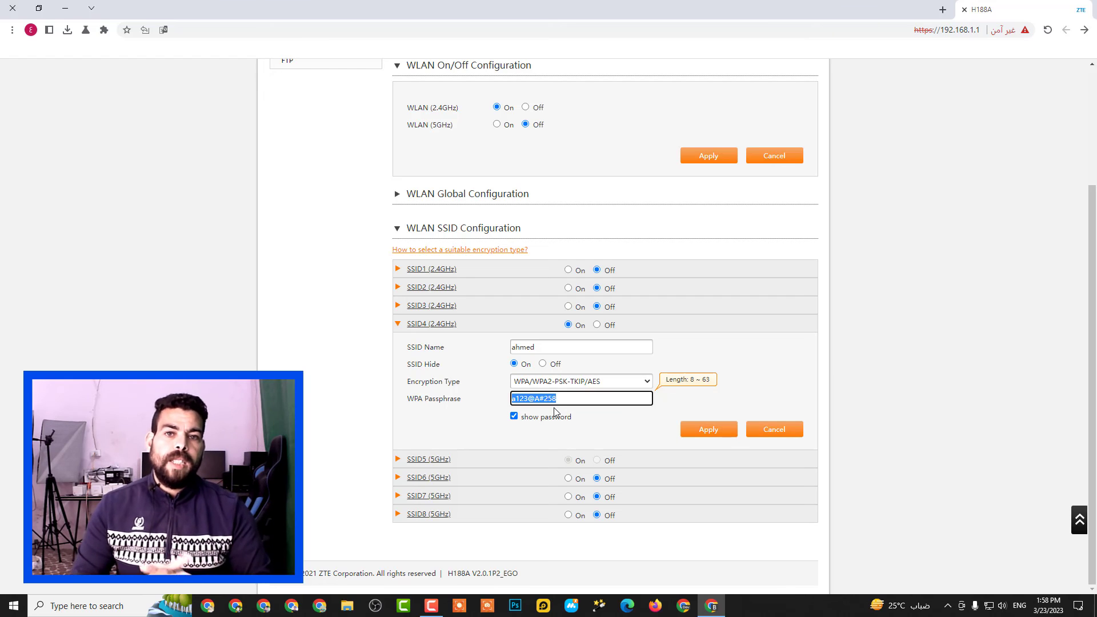
left_click(708, 429)
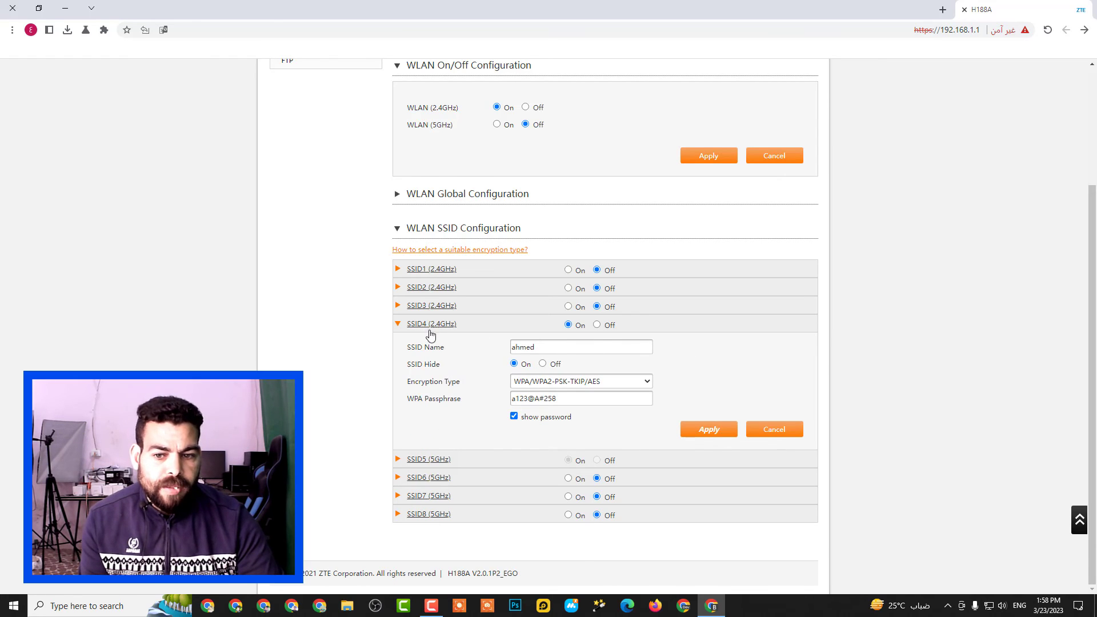
Collapse the SSID4 (2.4GHz) details to return to the SSID list.
left_click(398, 324)
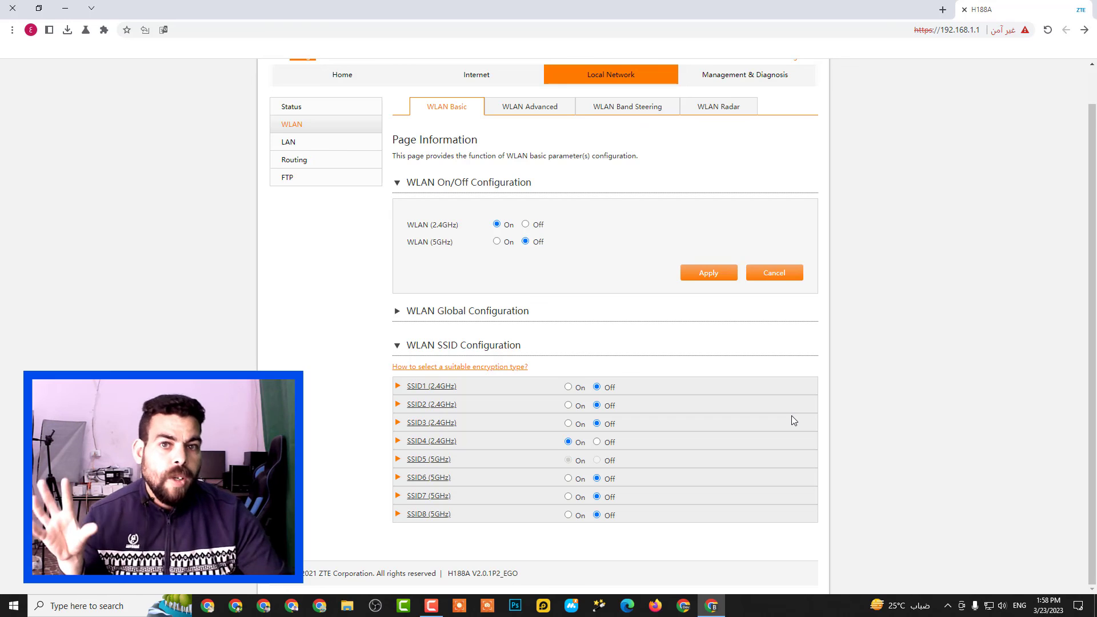